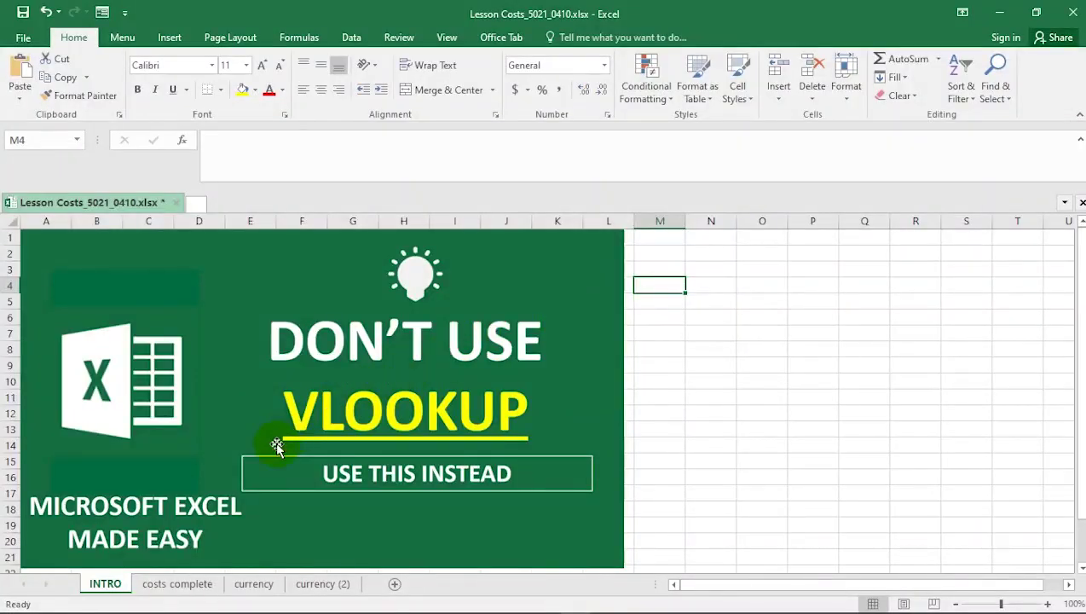
- Examine the Country and empty ISO columns on the costs complete sheet and the lookup table on the currency sheet
{"action": "key", "text": "ctrl+Page_Down"}
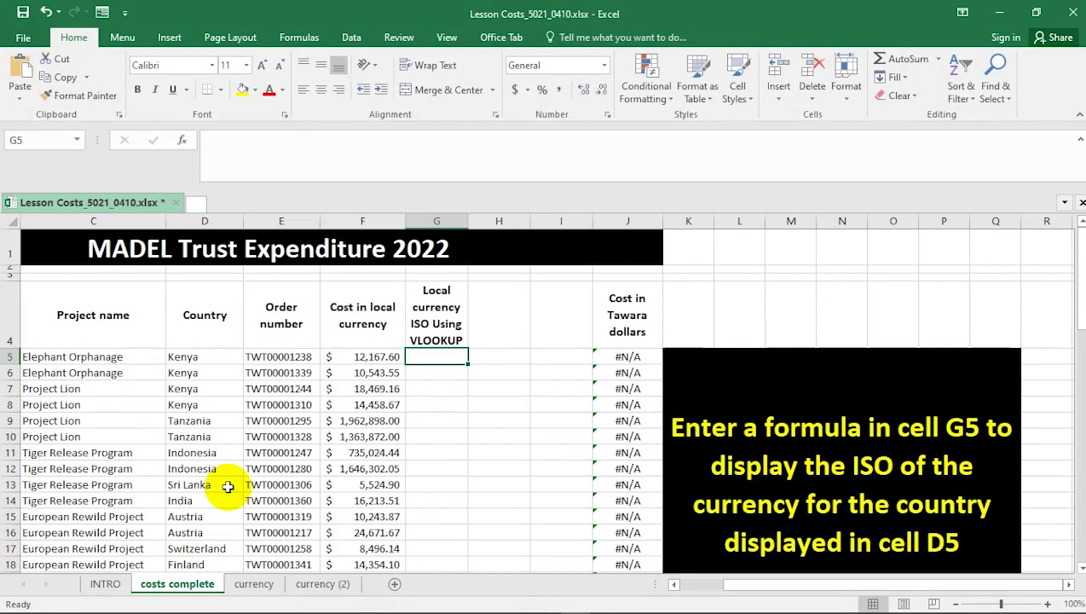
{"action": "left_click", "coordinate": [228, 486]}
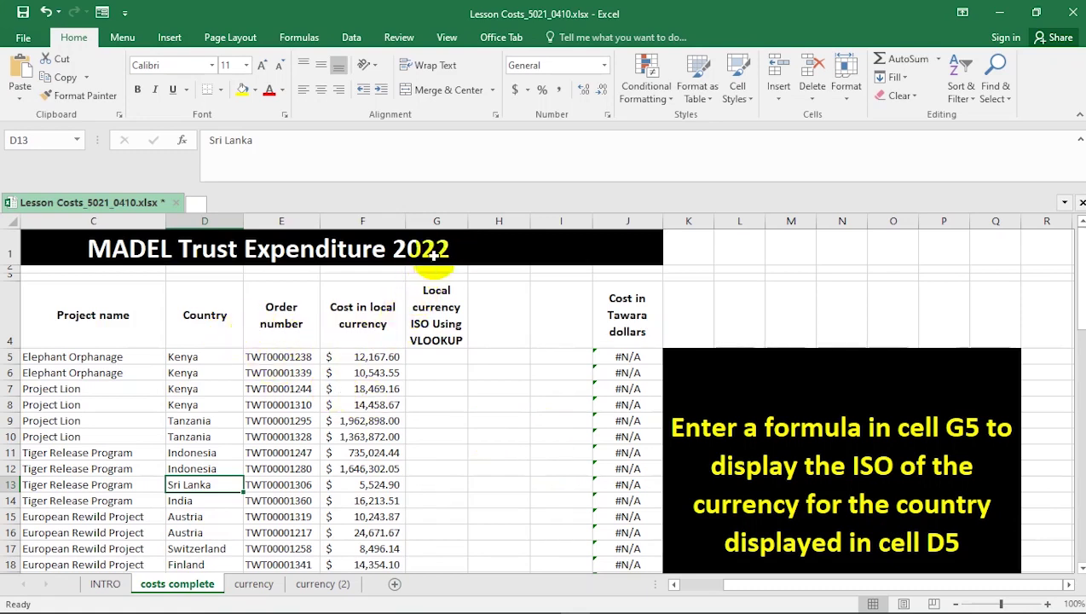
{"action": "left_click", "coordinate": [436, 356]}
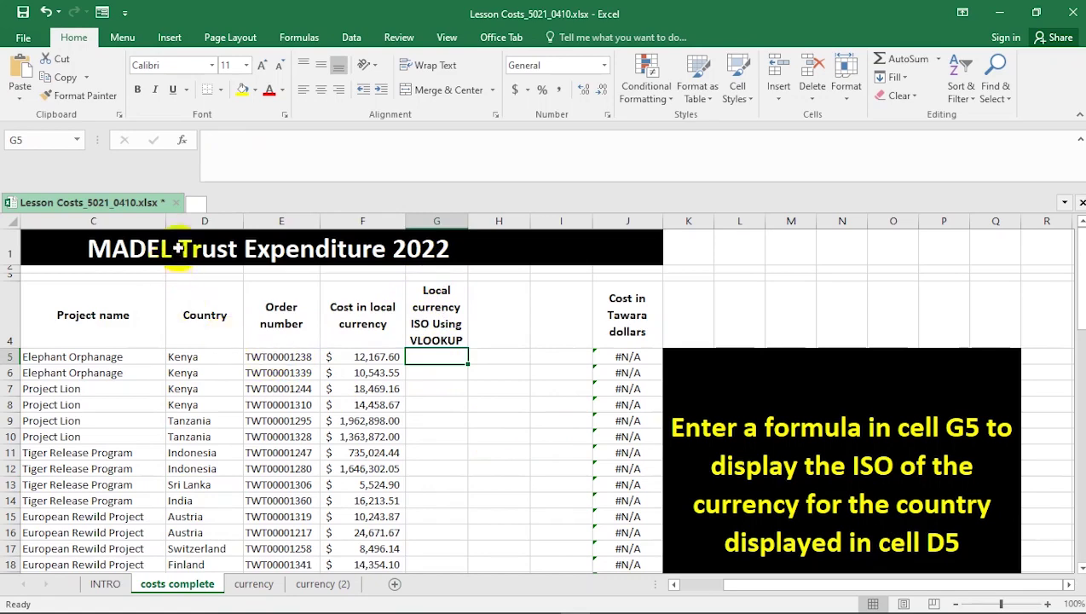
{"action": "left_click", "coordinate": [195, 223]}
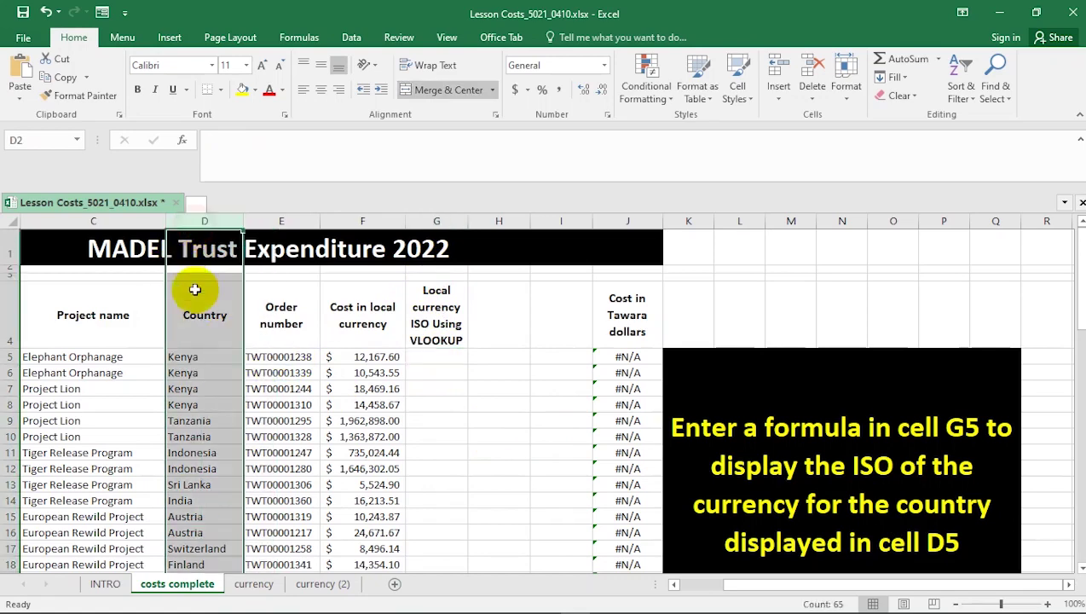
{"action": "left_click", "coordinate": [198, 358]}
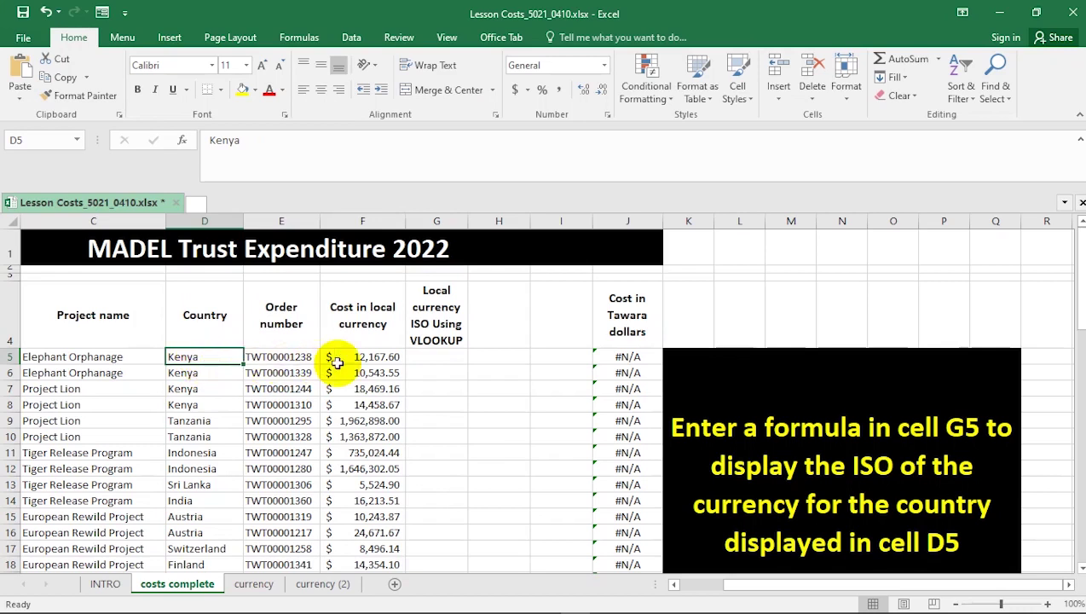
{"action": "left_click", "coordinate": [418, 357]}
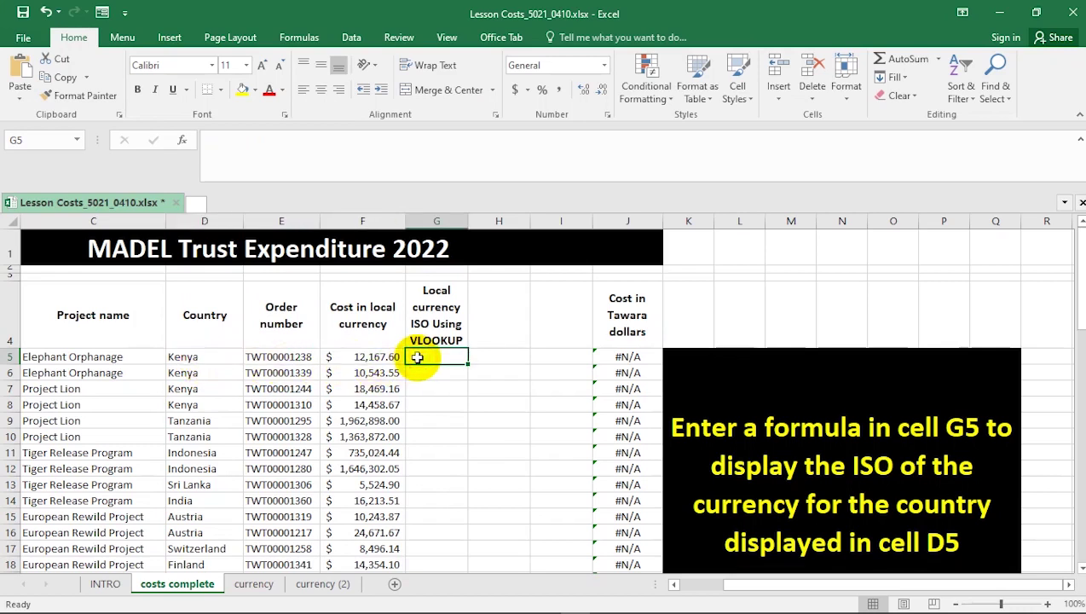
{"action": "left_click", "coordinate": [250, 586]}
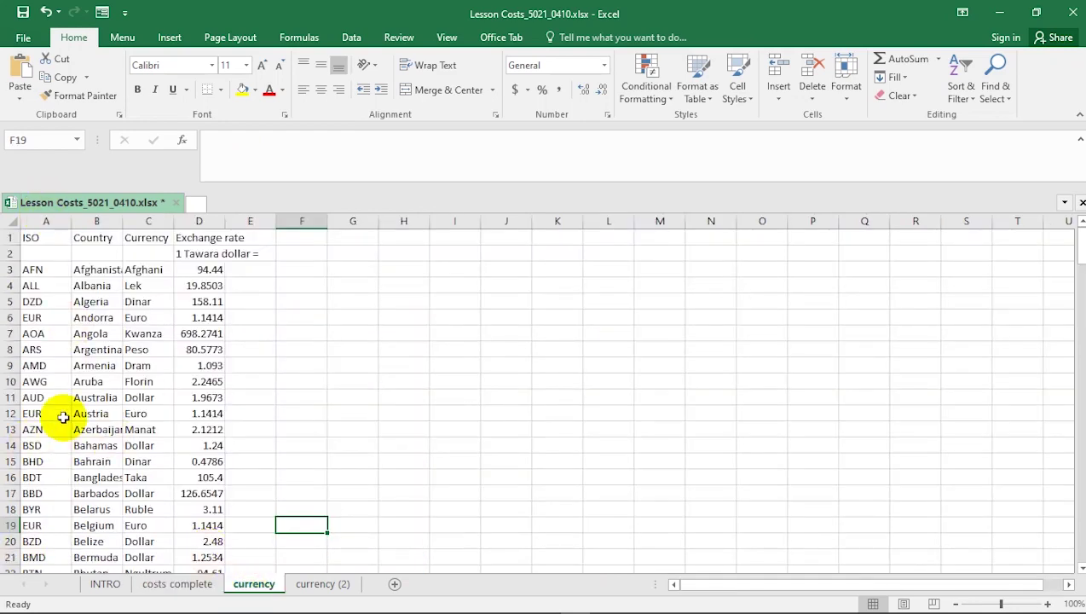
{"action": "left_click", "coordinate": [178, 583]}
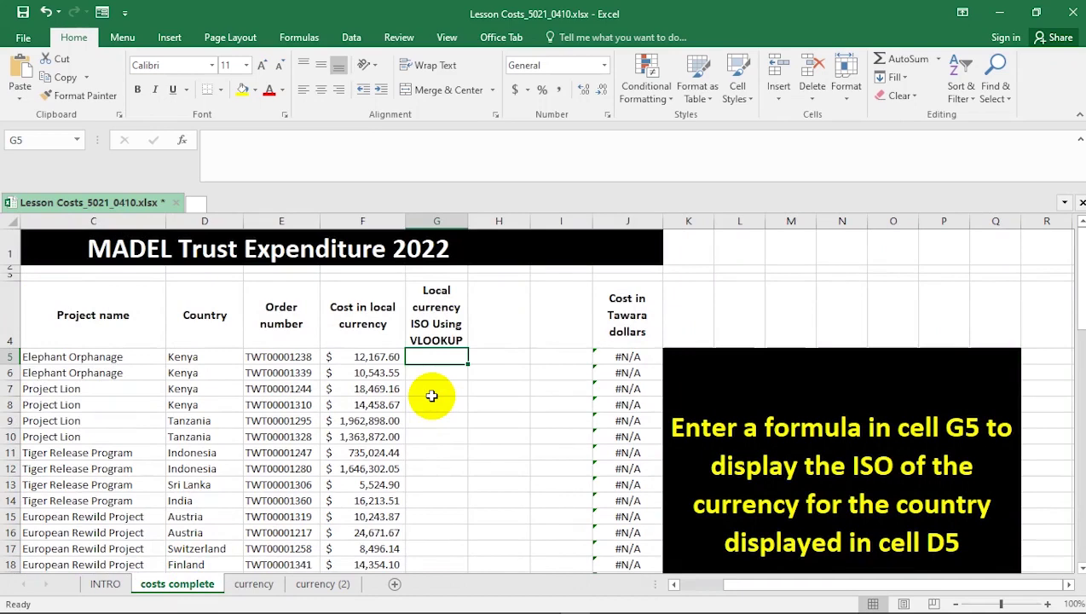
- Start a VLOOKUP formula in cell G5 of the costs complete sheet with D5 as the lookup value
{"action": "type", "text": "="}
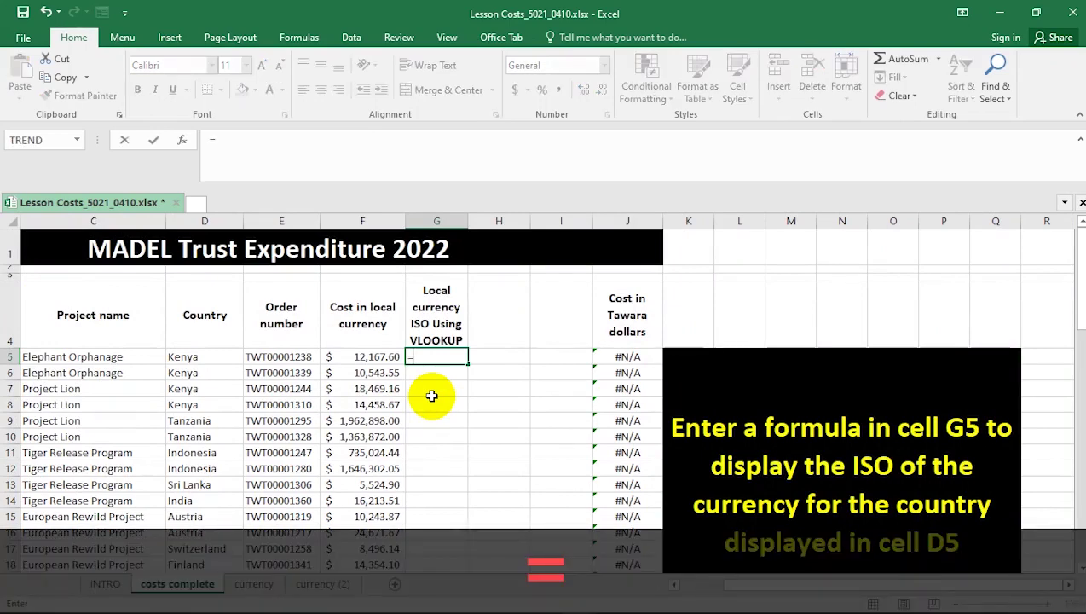
{"action": "type", "text": "vloo"}
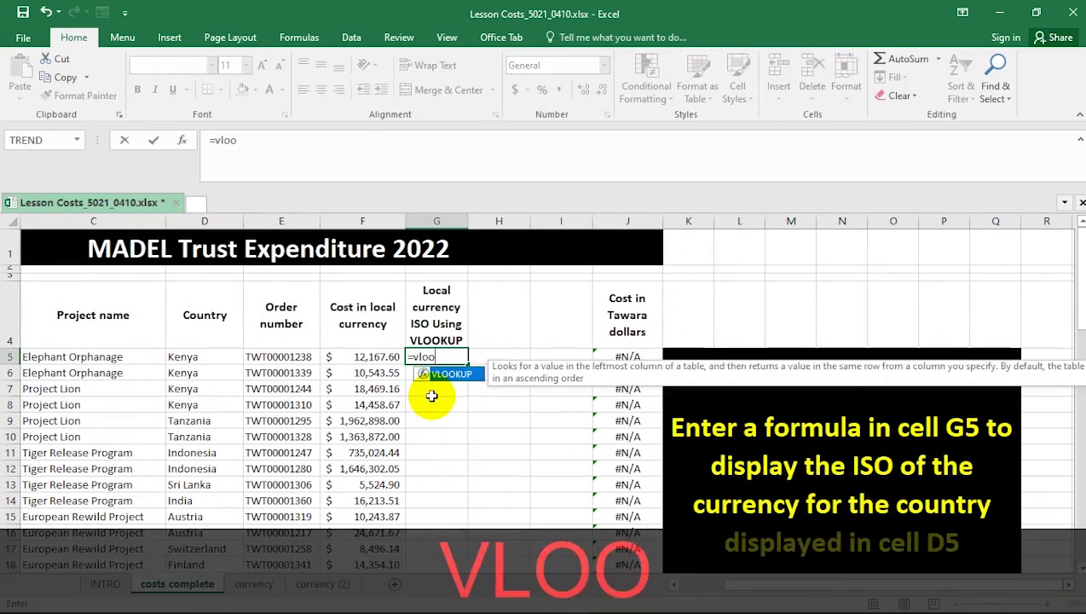
{"action": "type", "text": "k"}
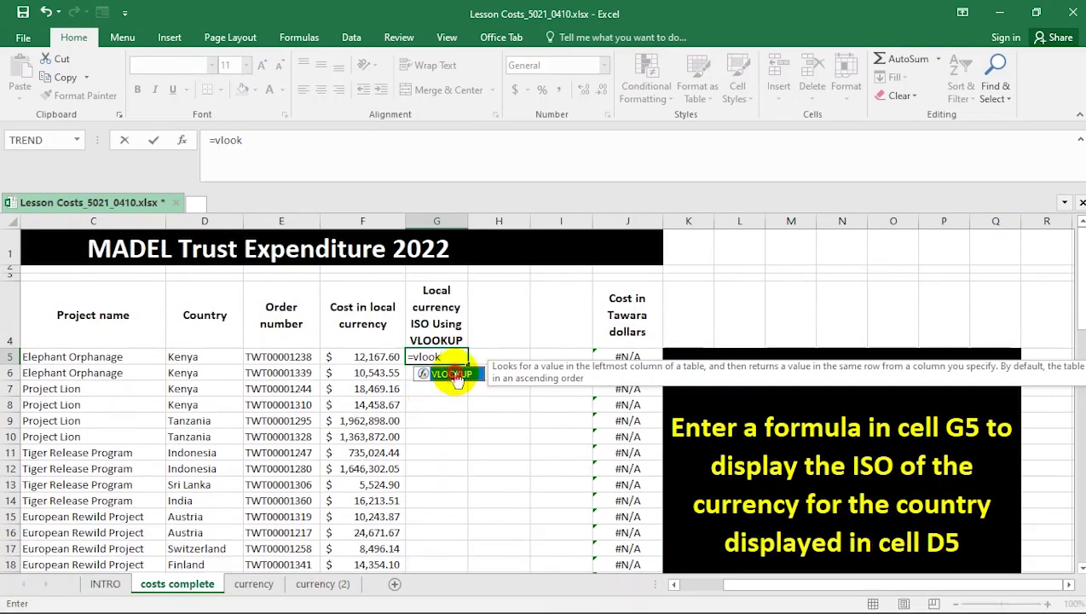
{"action": "double_click", "coordinate": [450, 375]}
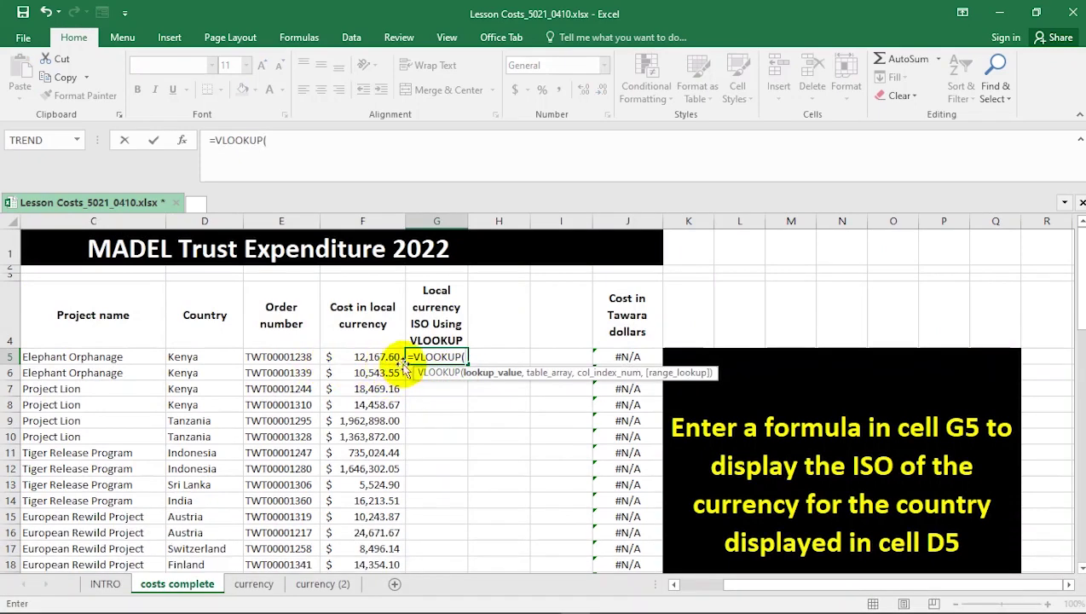
{"action": "left_click", "coordinate": [197, 357]}
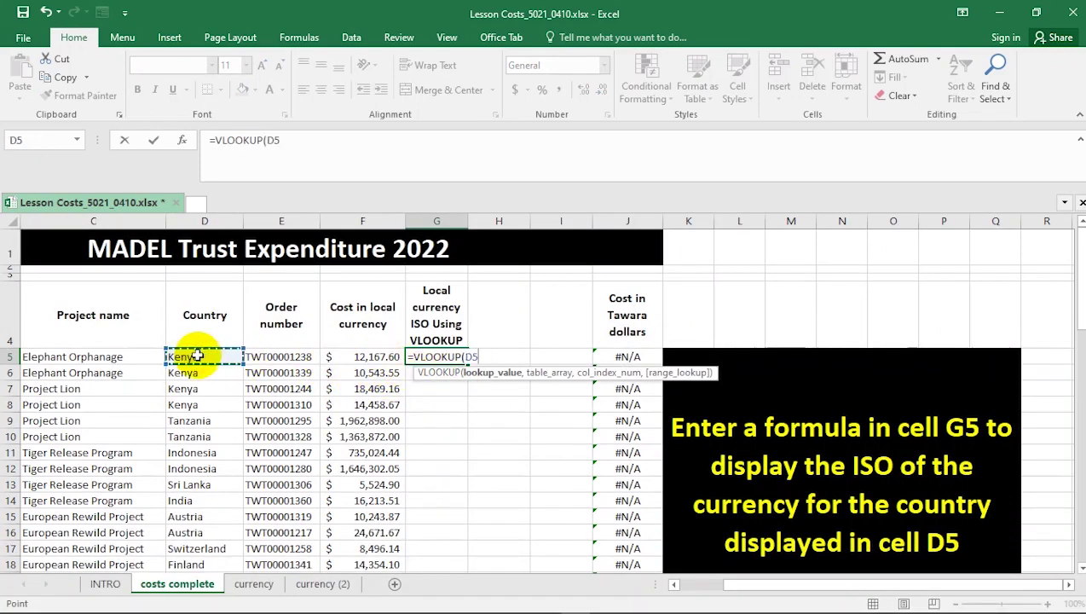
{"action": "type", "text": ","}
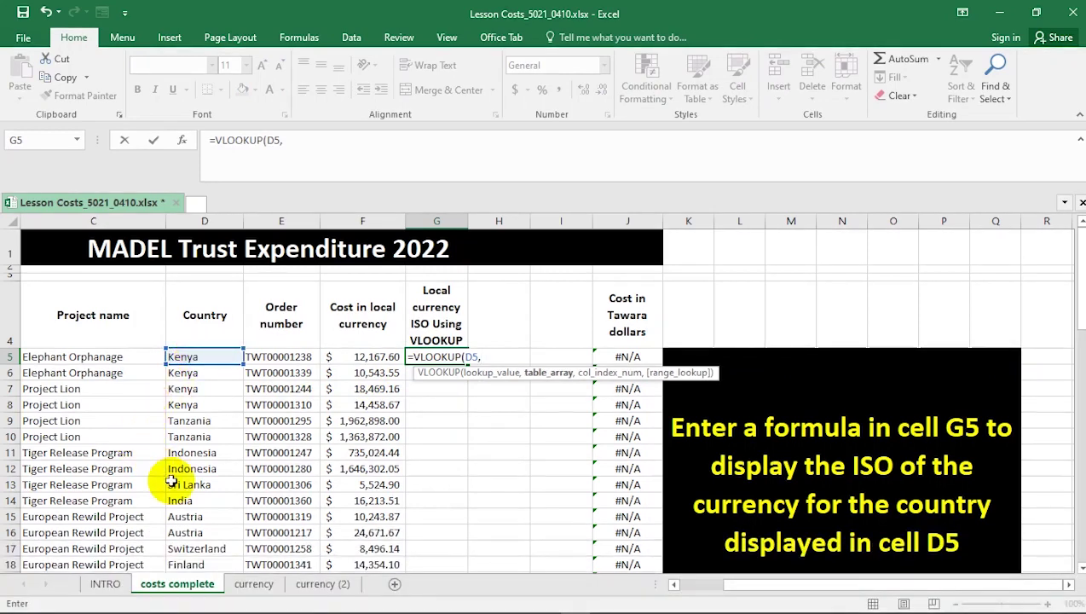
- Set the VLOOKUP table array to A3:D184 on the currency sheet
{"action": "left_click", "coordinate": [253, 584]}
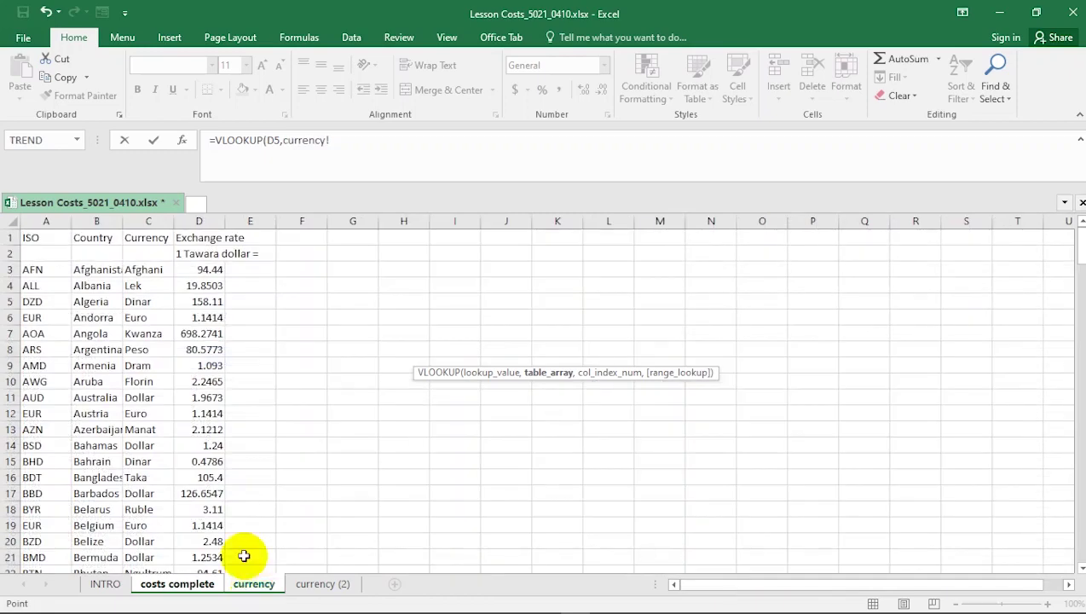
{"action": "left_click", "coordinate": [45, 269]}
{"action": "left_click_drag", "start_coordinate": [45, 269], "coordinate": [213, 267]}
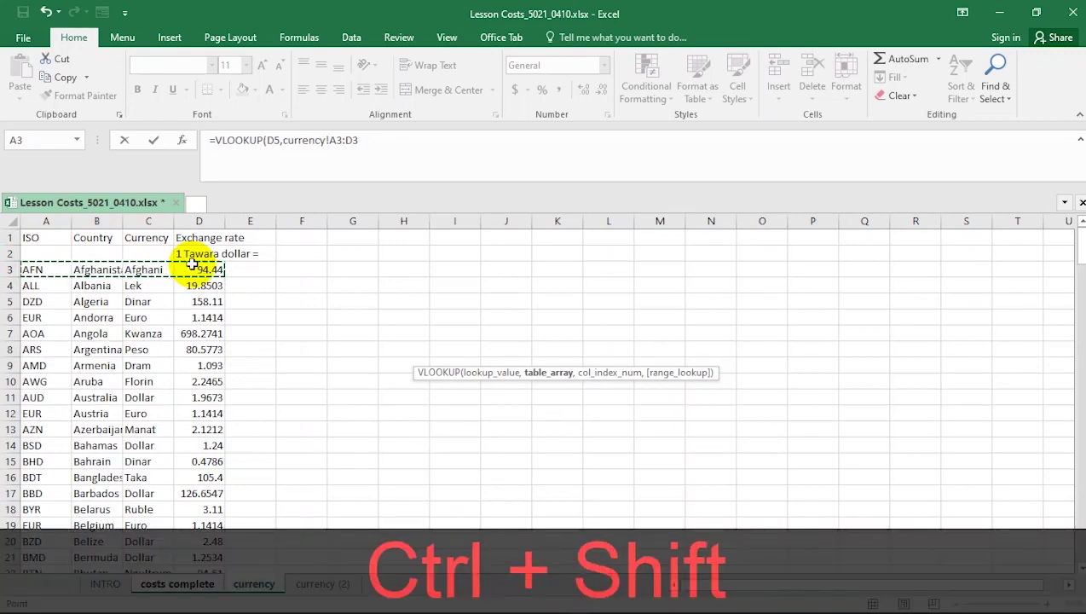
{"action": "key", "text": "ctrl+shift+Down"}
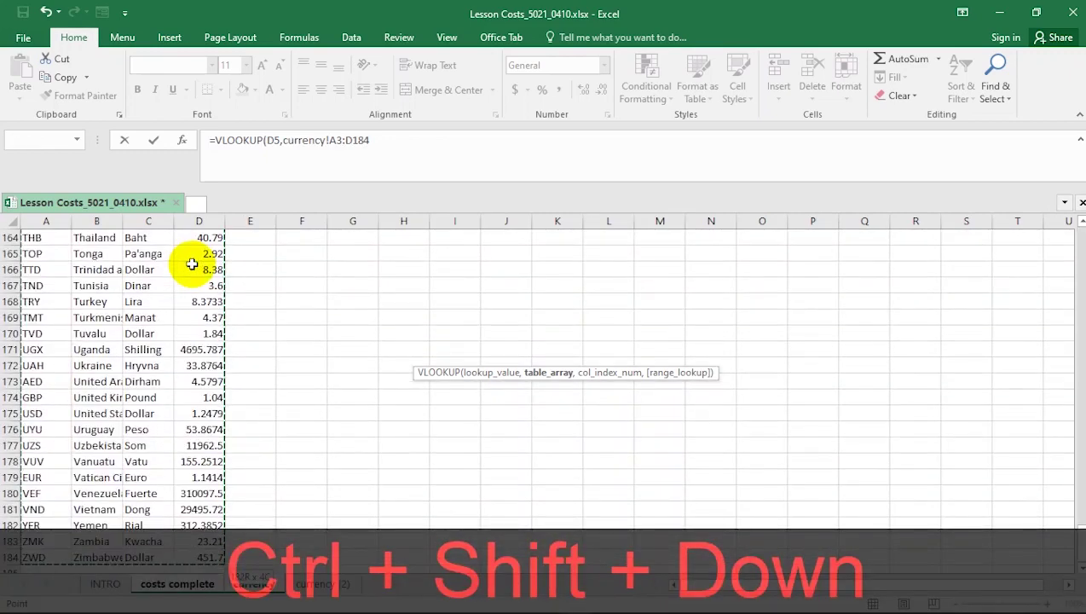
{"action": "type", "text": ","}
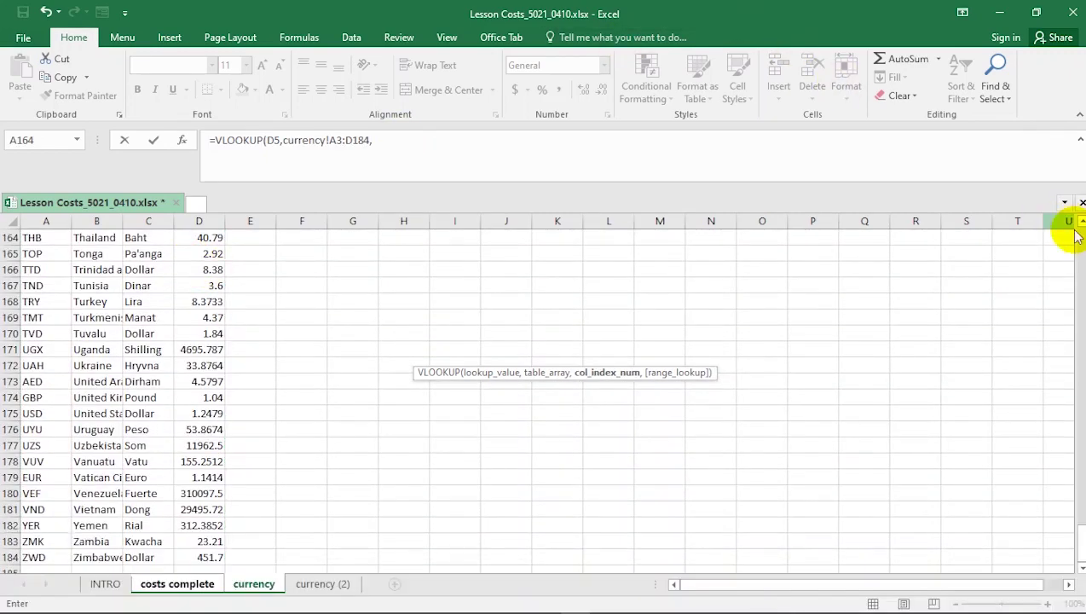
{"action": "scroll", "coordinate": [1062, 218], "scroll_direction": "up", "scroll_amount": 4}
{"action": "scroll", "coordinate": [537, 396], "scroll_direction": "up", "scroll_amount": 20}
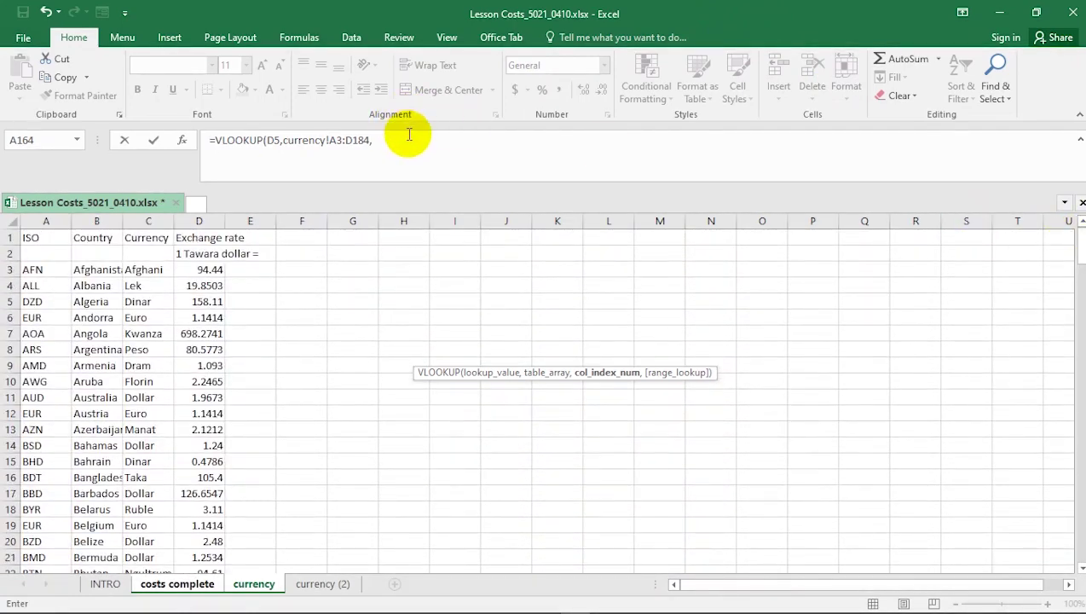
- Mark the currency table's four columns with on-screen numbers 1 to 4 and close the annotation overlay
{"action": "key", "text": "ctrl+alt+d"}
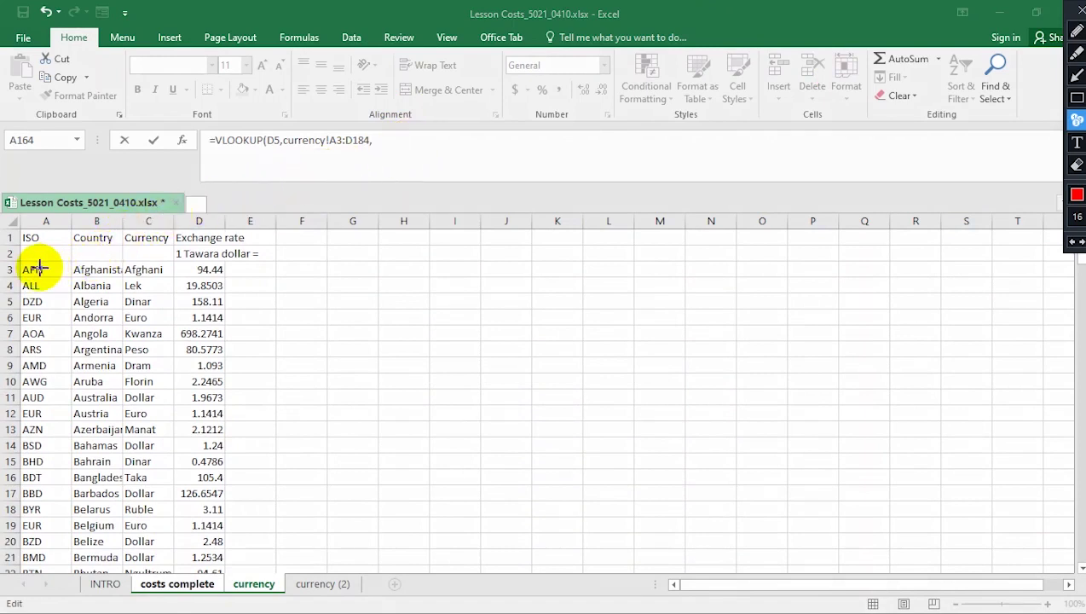
{"action": "left_click", "coordinate": [94, 269]}
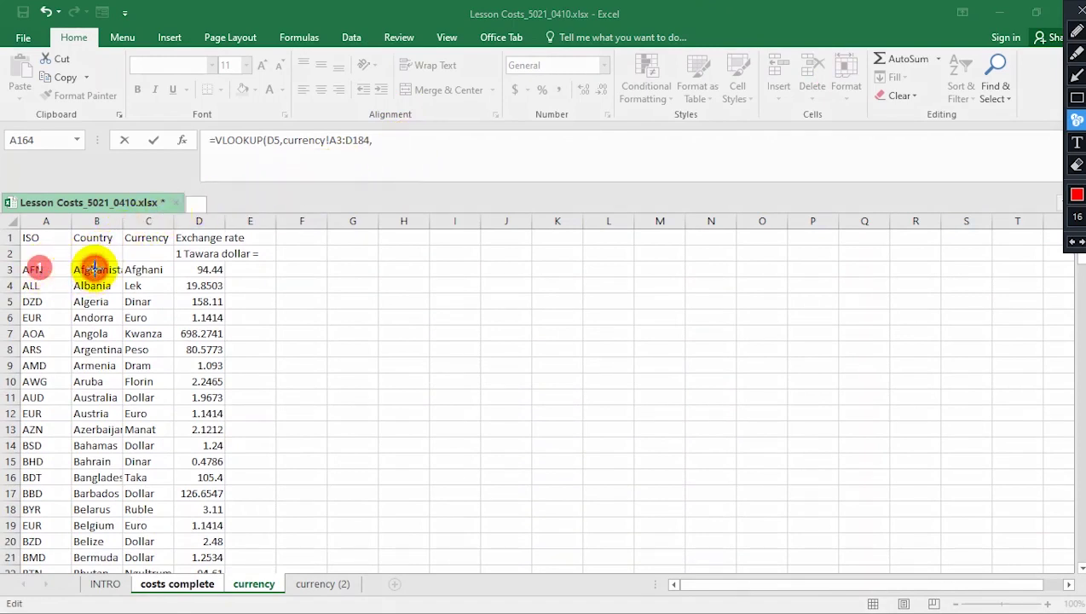
{"action": "left_click", "coordinate": [143, 270]}
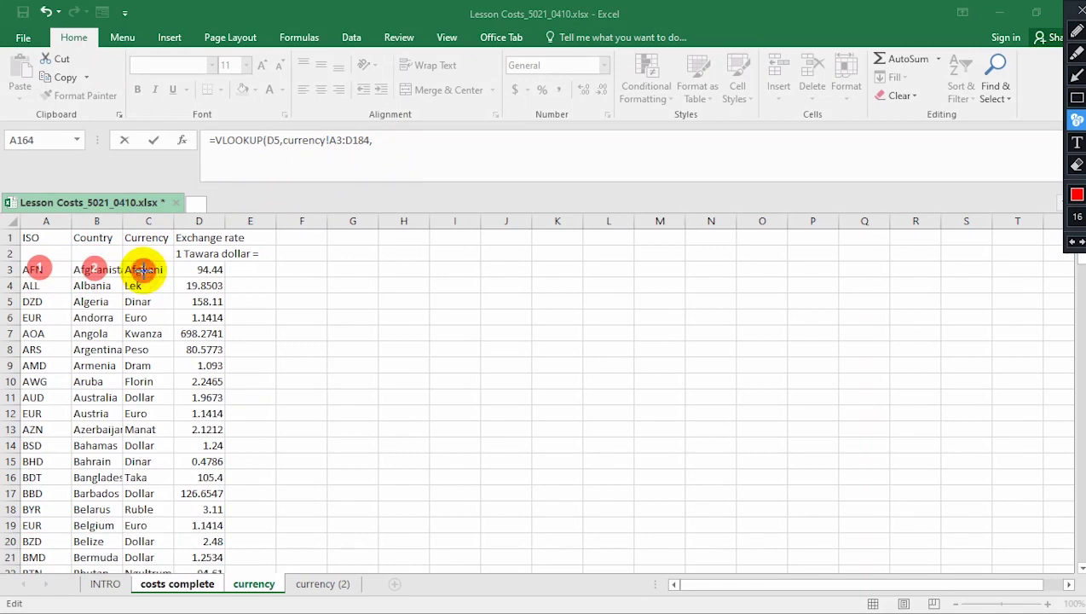
{"action": "left_click", "coordinate": [202, 268]}
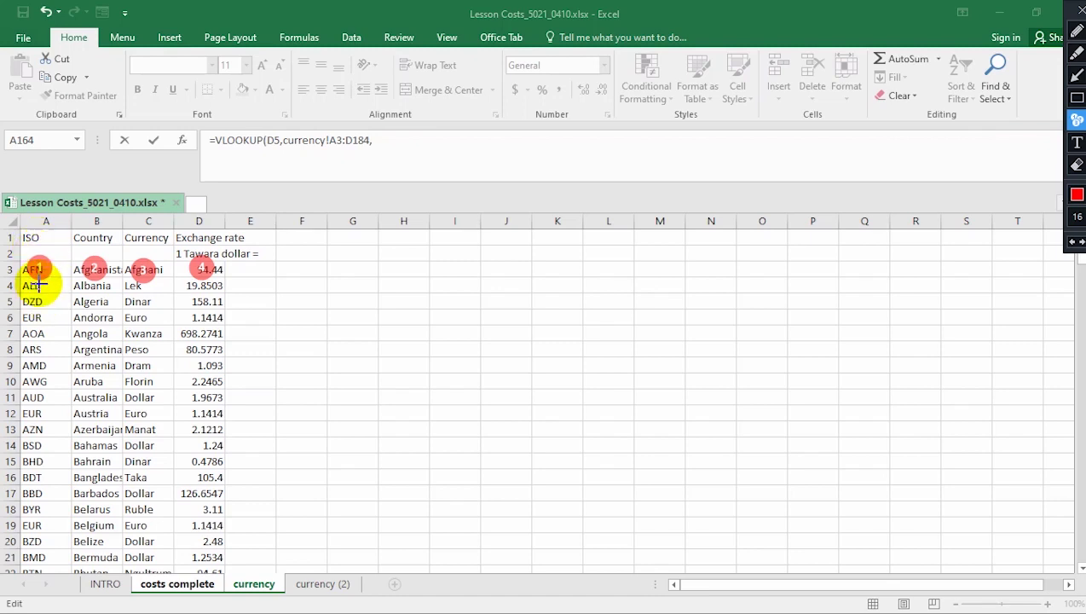
{"action": "key", "text": "Escape"}
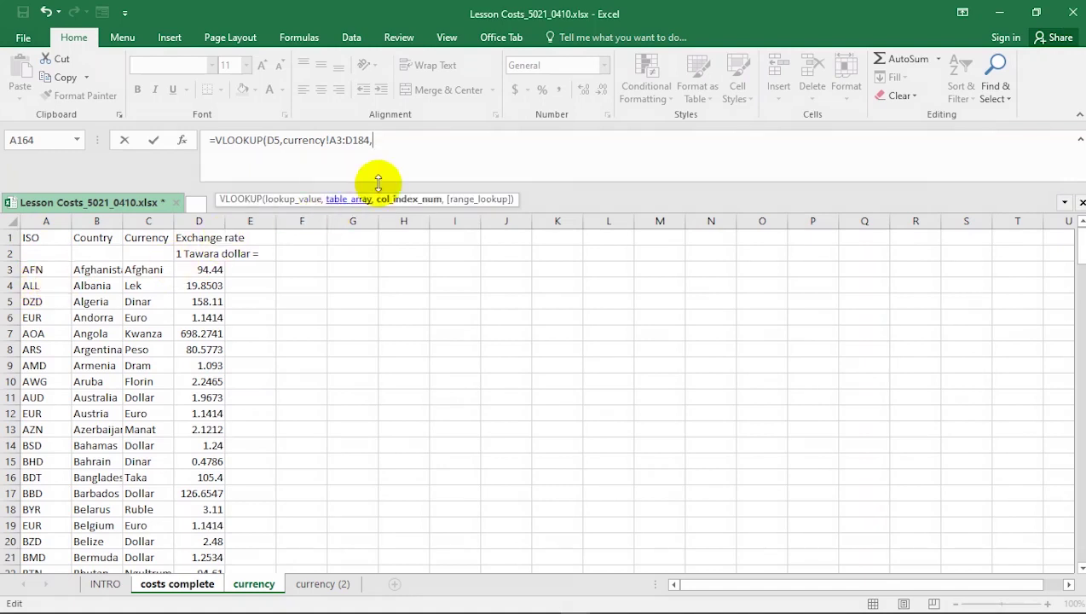
- Complete the VLOOKUP formula in G5 with column index 1 and FALSE for an exact match
{"action": "type", "text": "1"}
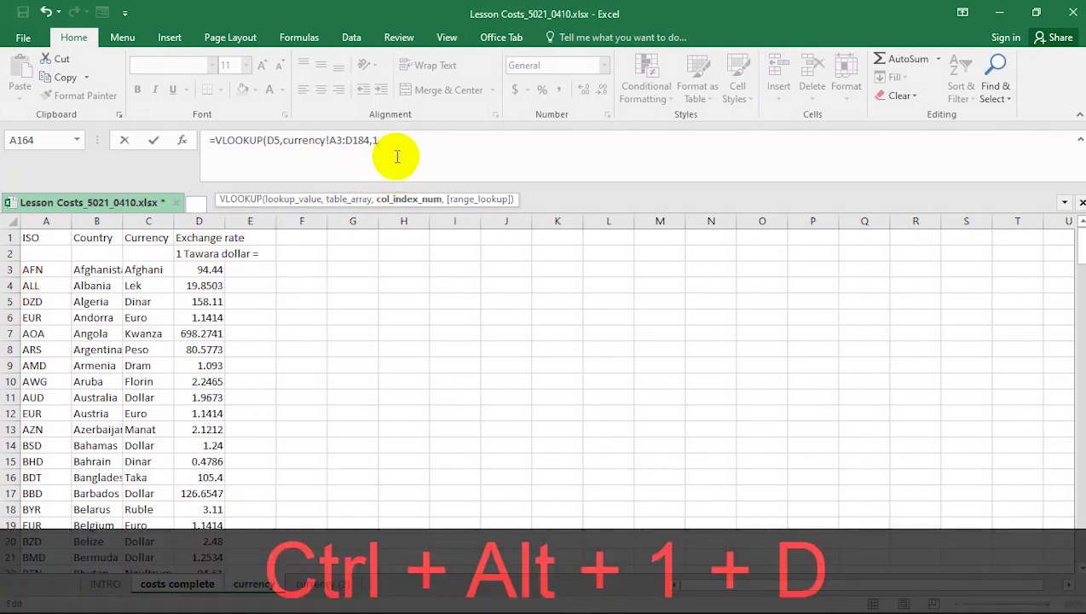
{"action": "type", "text": ","}
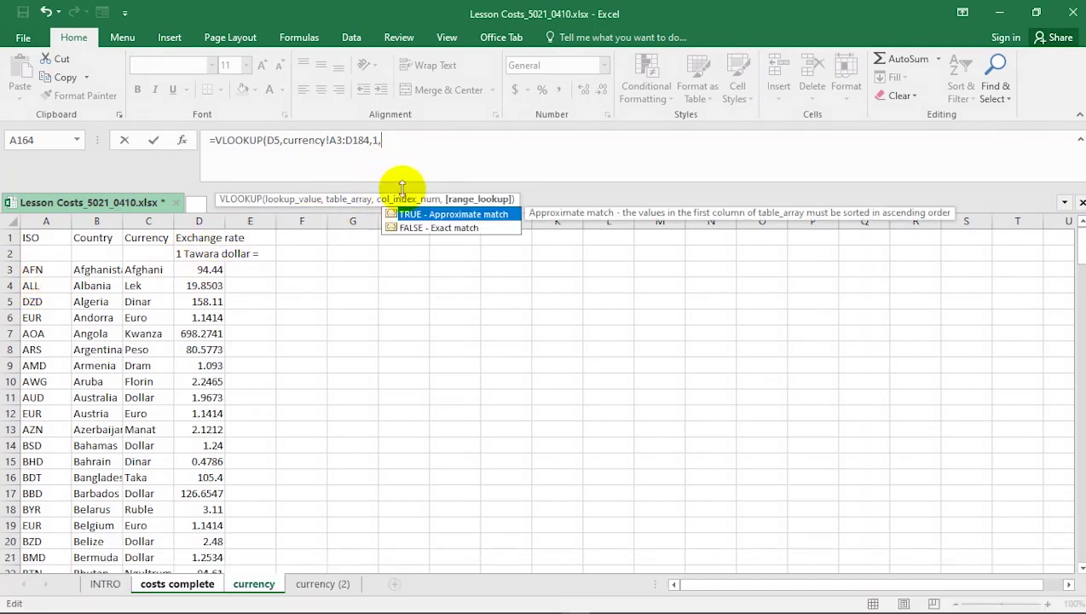
{"action": "double_click", "coordinate": [427, 228]}
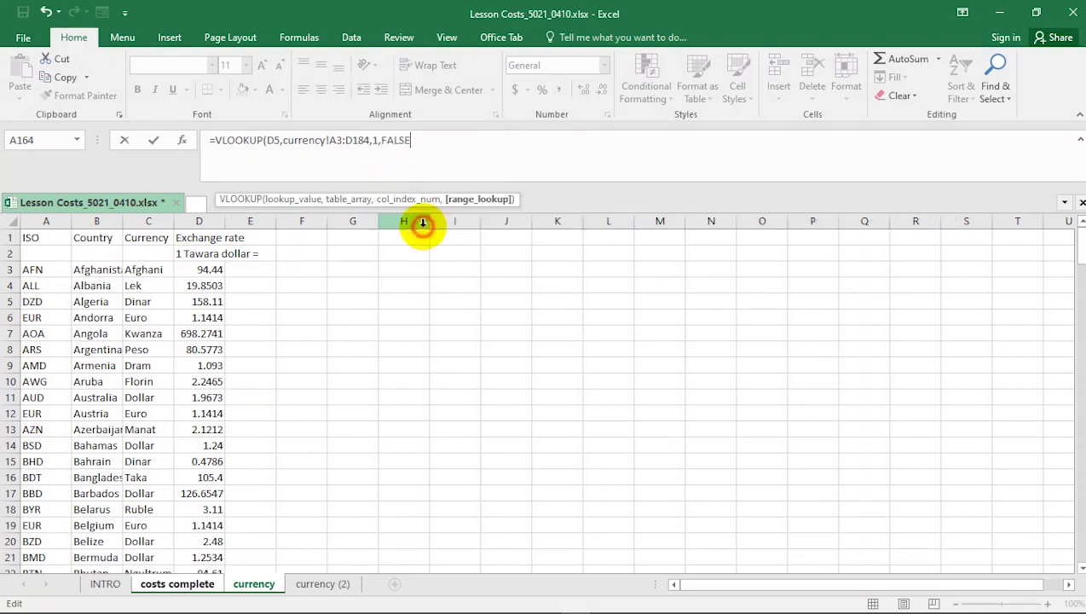
{"action": "key", "text": "ctrl+alt+shift+d"}
{"action": "type", "text": ")"}
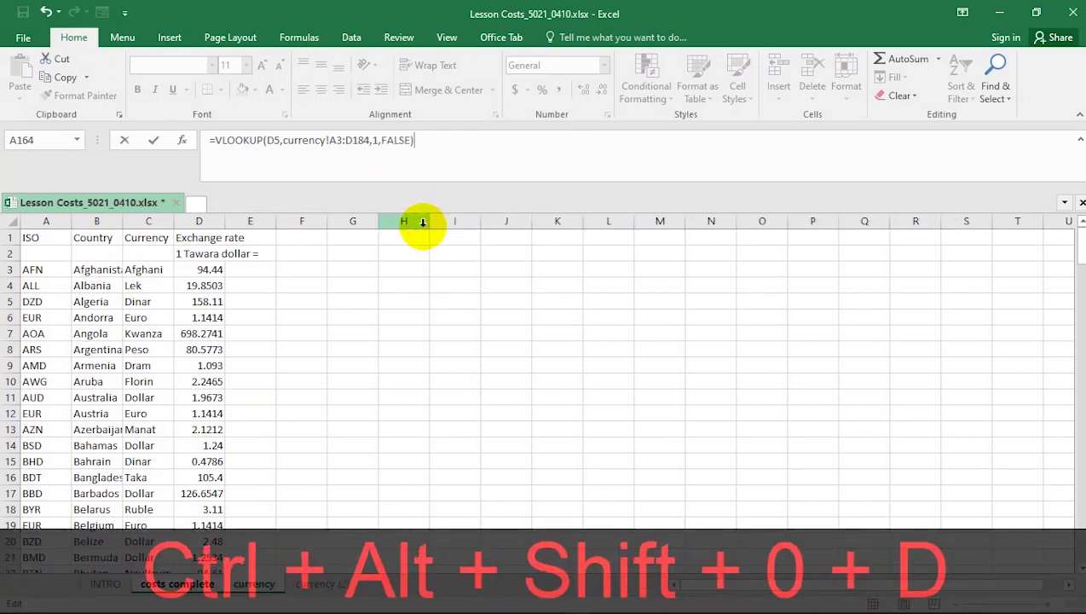
{"action": "key", "text": "Return"}
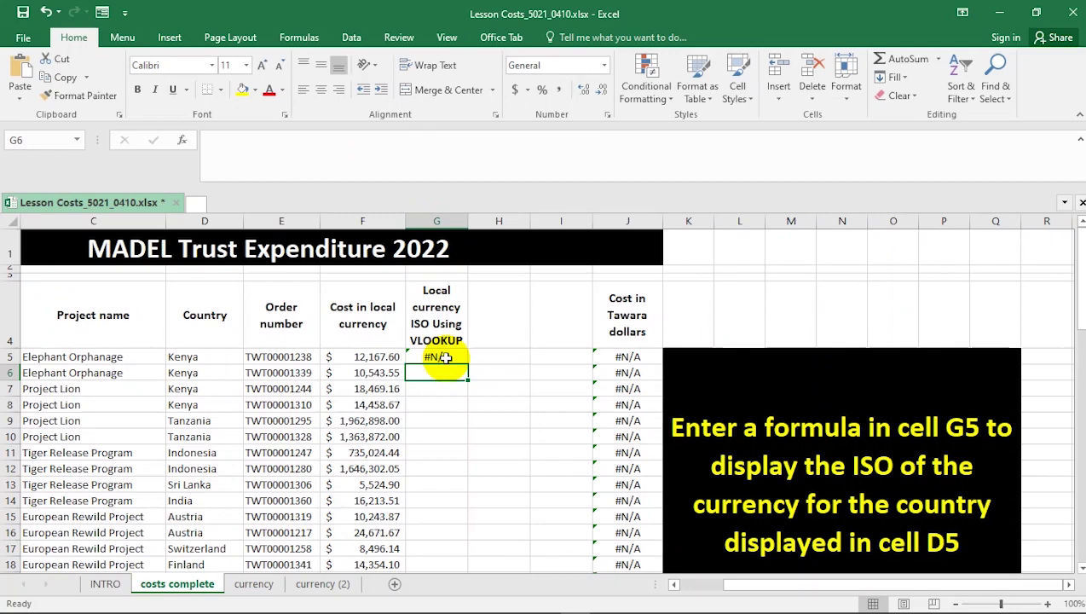
- Compare the positions of the ISO and Country columns on the currency sheet with the VLOOKUP formula's result in G5
{"action": "key", "text": "ctrl+Page_Down"}
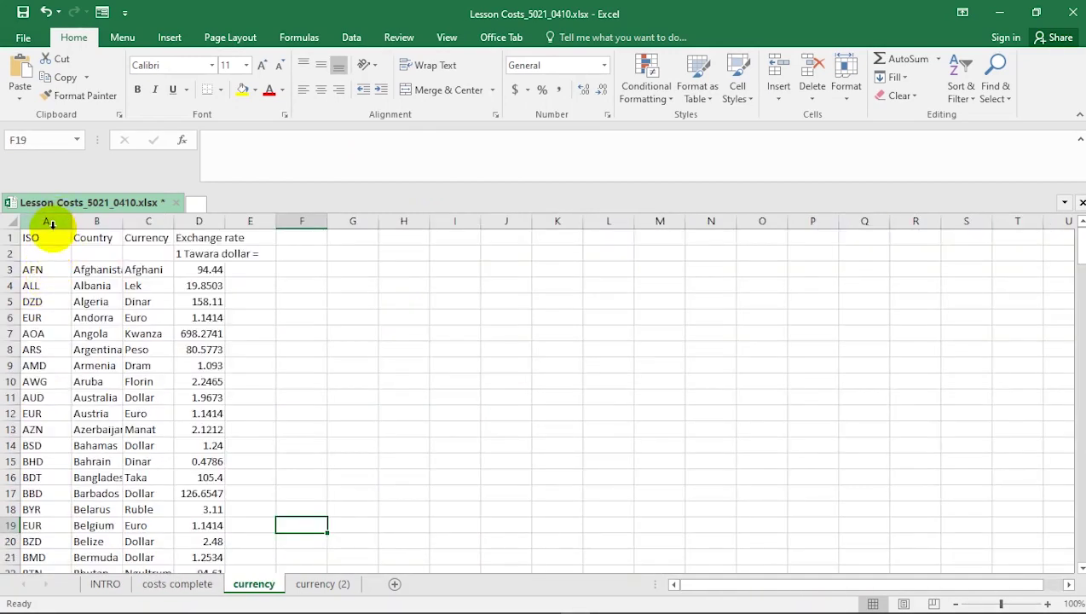
{"action": "left_click", "coordinate": [52, 220]}
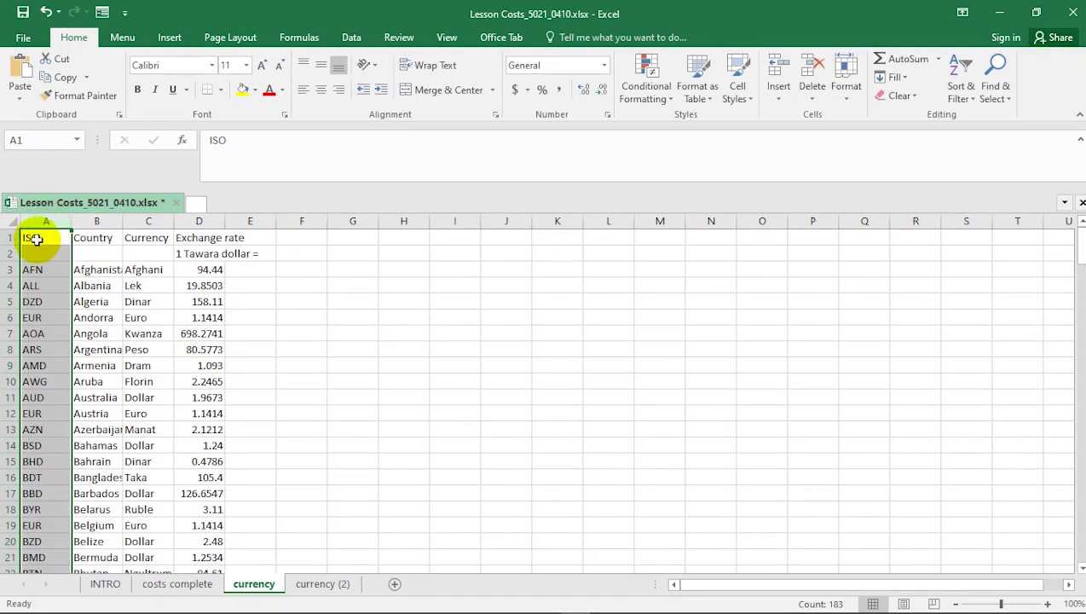
{"action": "left_click", "coordinate": [92, 221]}
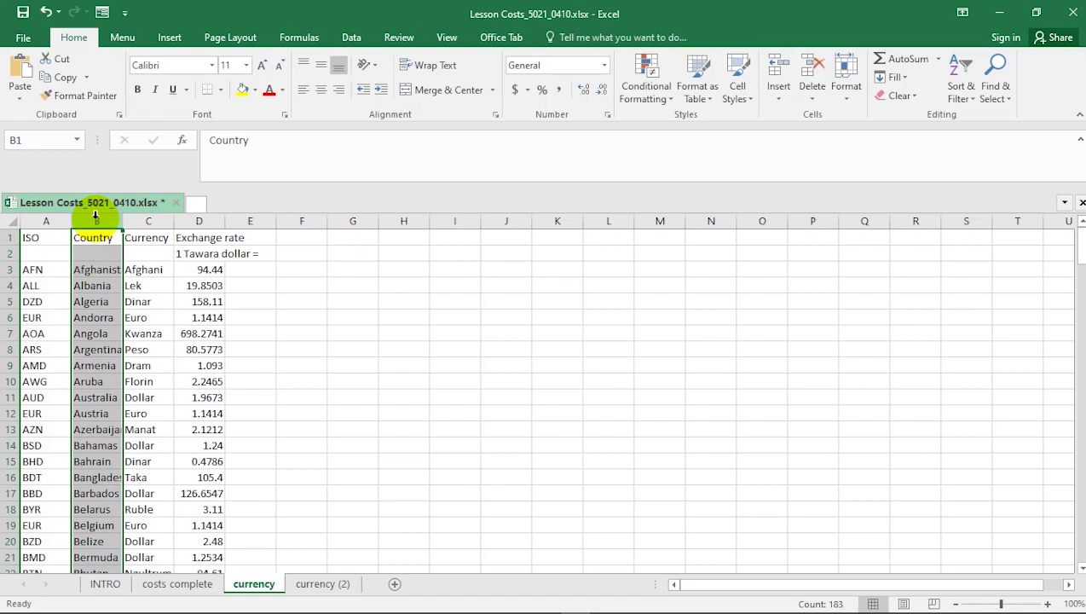
{"action": "left_click", "coordinate": [49, 222]}
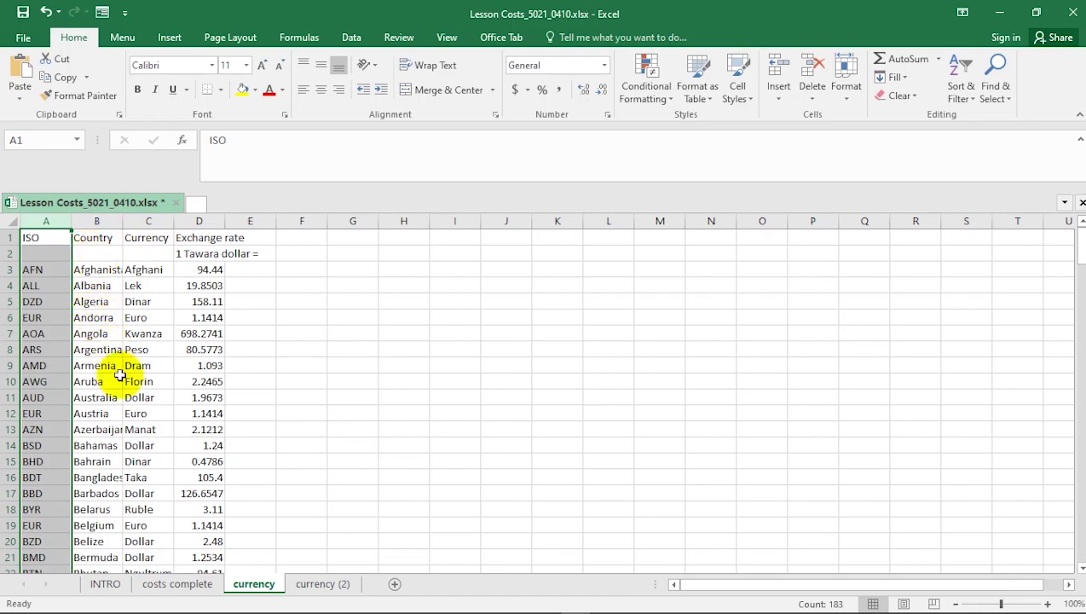
{"action": "left_click", "coordinate": [173, 583]}
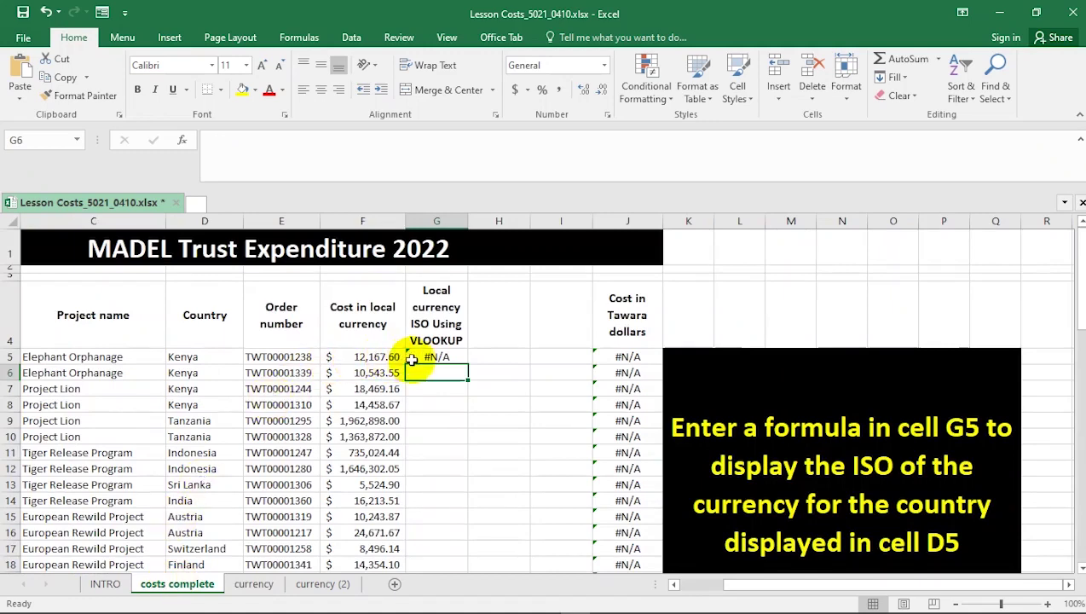
{"action": "left_click", "coordinate": [253, 584]}
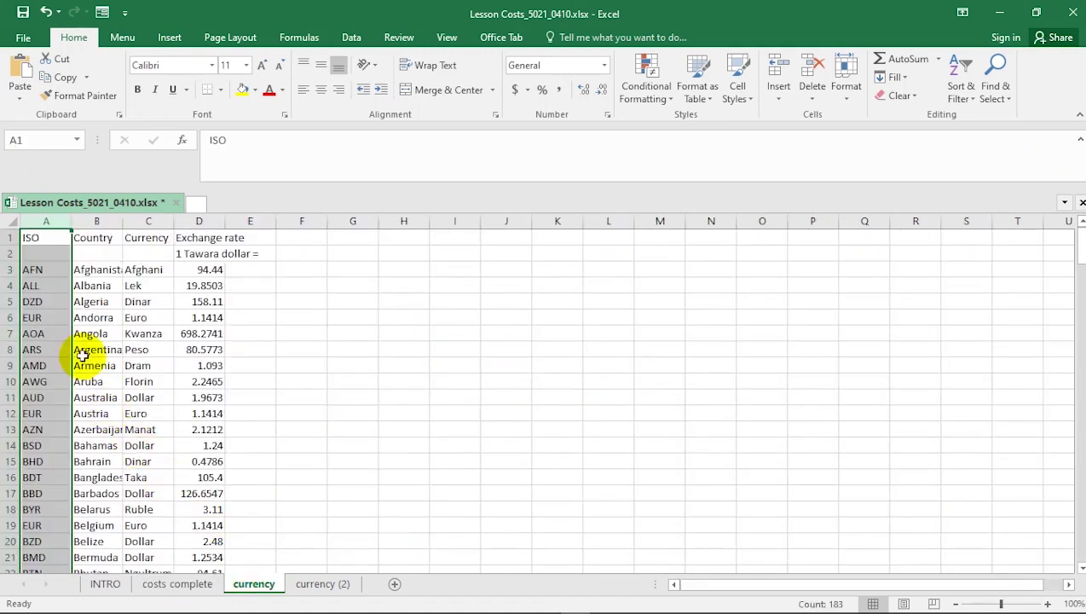
- Copy the VLOOKUP heading from G4 into H4 on the costs complete sheet and change it to "Local currency ISO Using LOOKUP"
{"action": "left_click", "coordinate": [32, 222]}
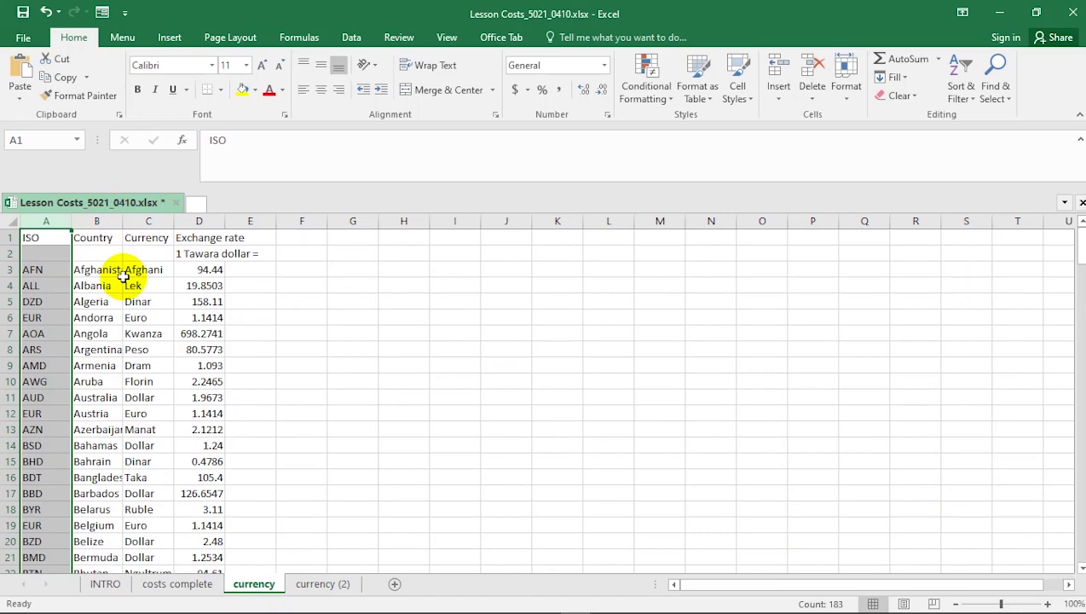
{"action": "left_click", "coordinate": [173, 586]}
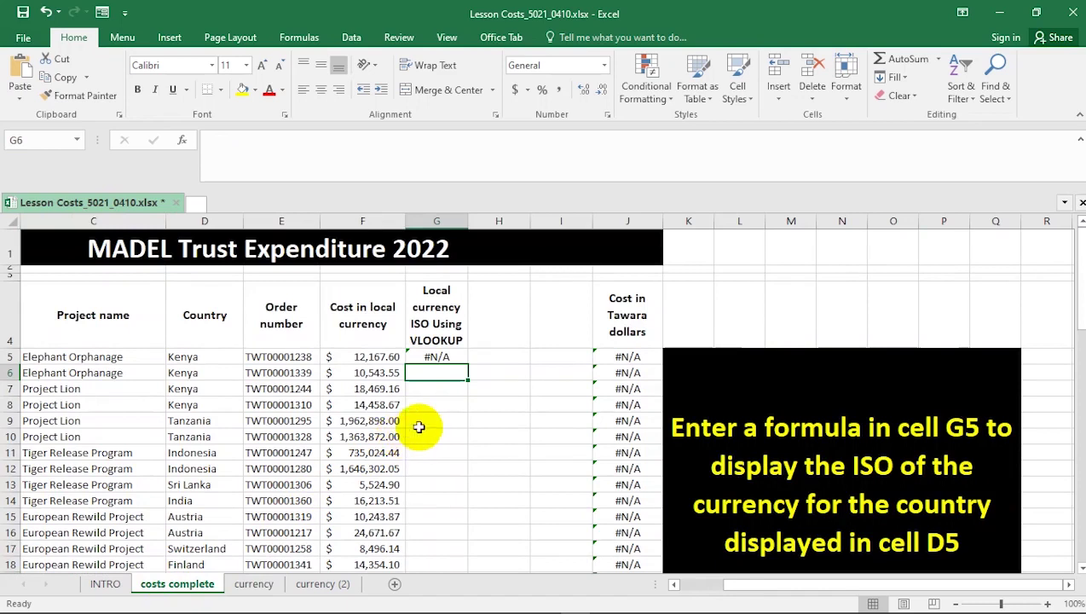
{"action": "left_click", "coordinate": [436, 323]}
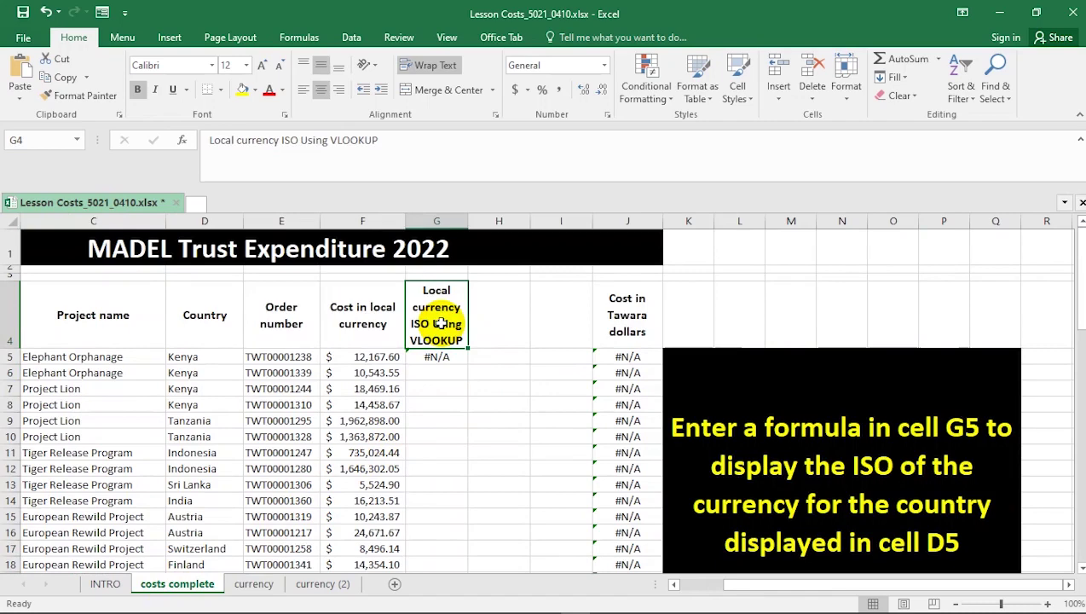
{"action": "key", "text": "ctrl+c"}
{"action": "left_click", "coordinate": [494, 320]}
{"action": "key", "text": "ctrl+v"}
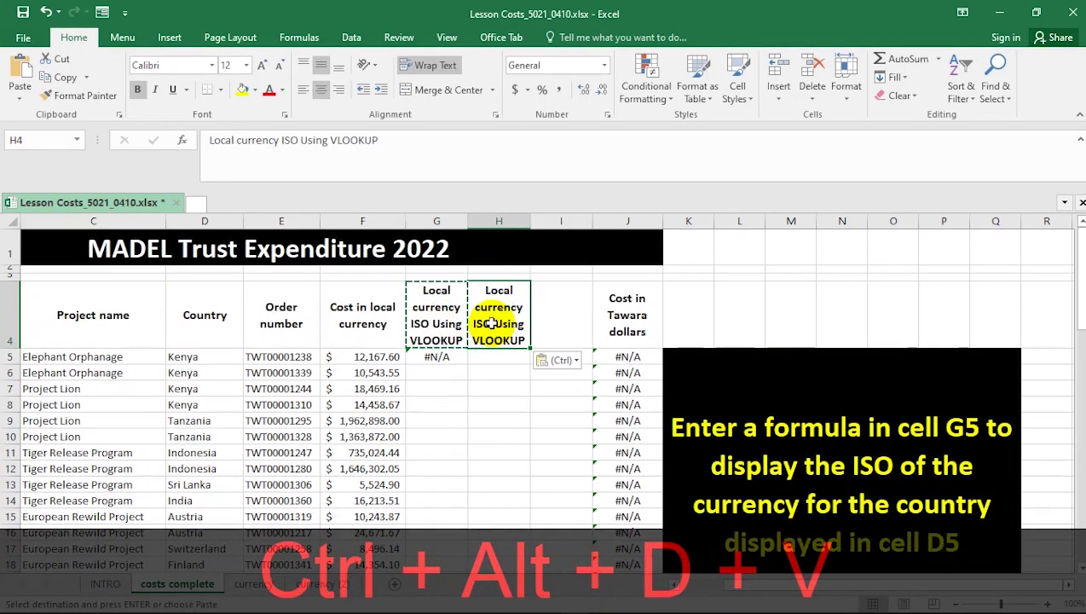
{"action": "left_click", "coordinate": [337, 140]}
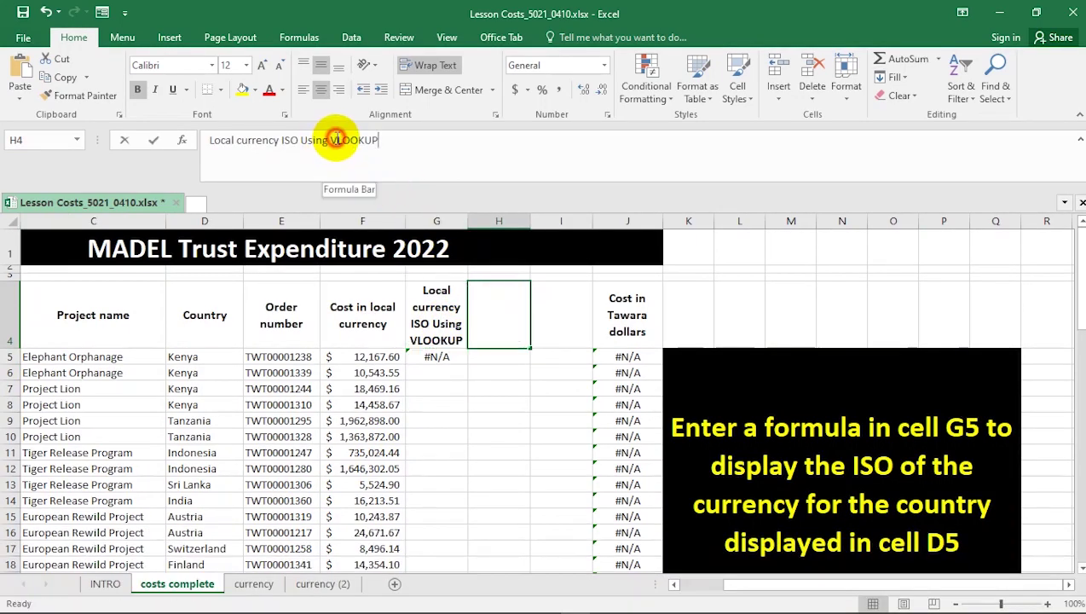
{"action": "key", "text": "BackSpace"}
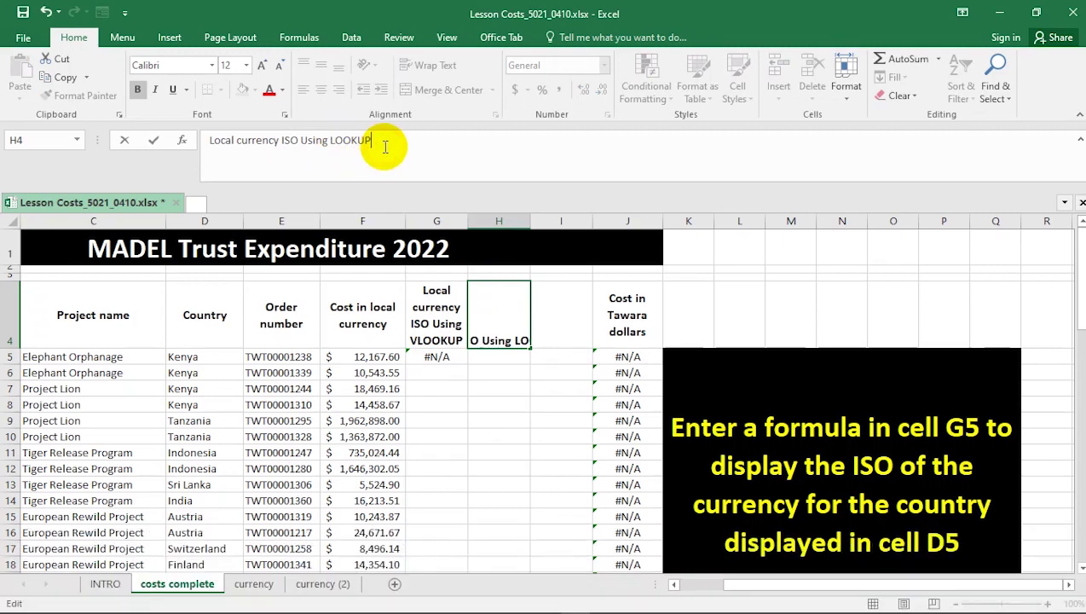
{"action": "key", "text": "Return"}
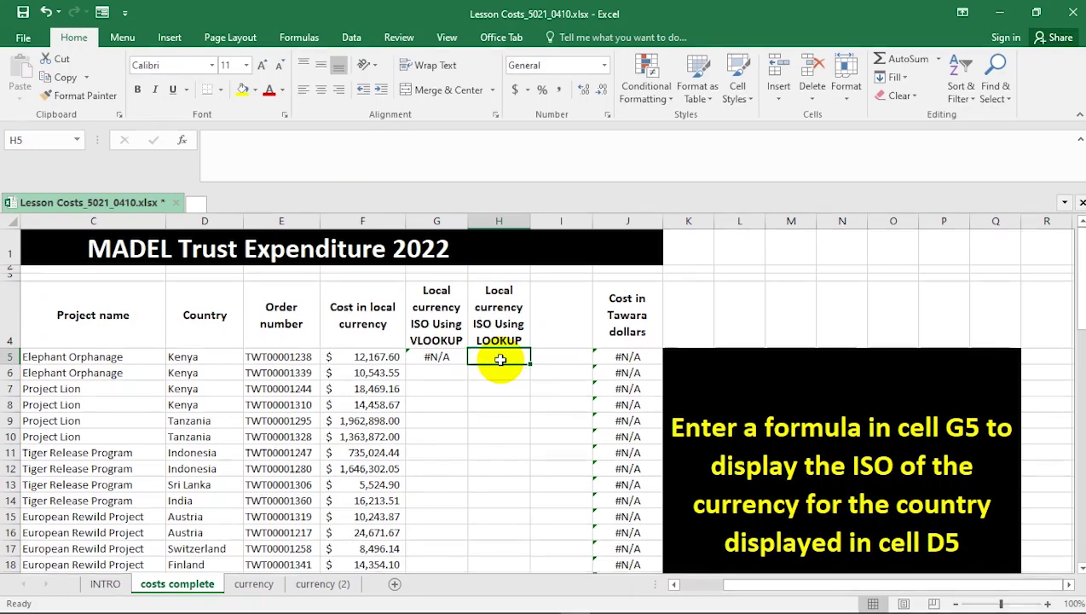
- Begin a LOOKUP formula in H5 with the country in D5 as the lookup value
{"action": "type", "text": "=look"}
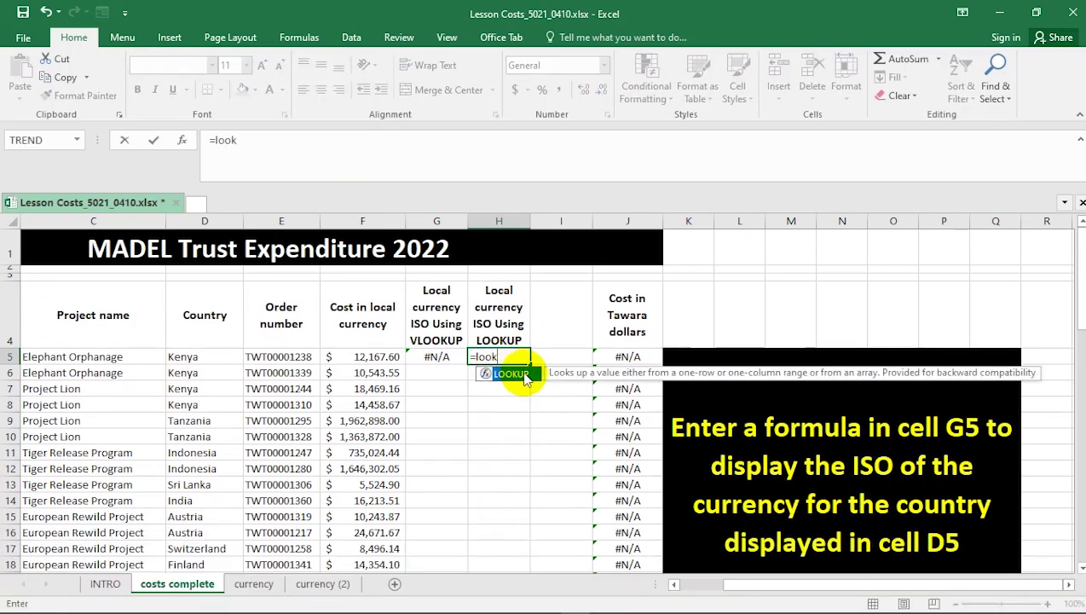
{"action": "double_click", "coordinate": [521, 375]}
{"action": "key", "text": "BackSpace"}
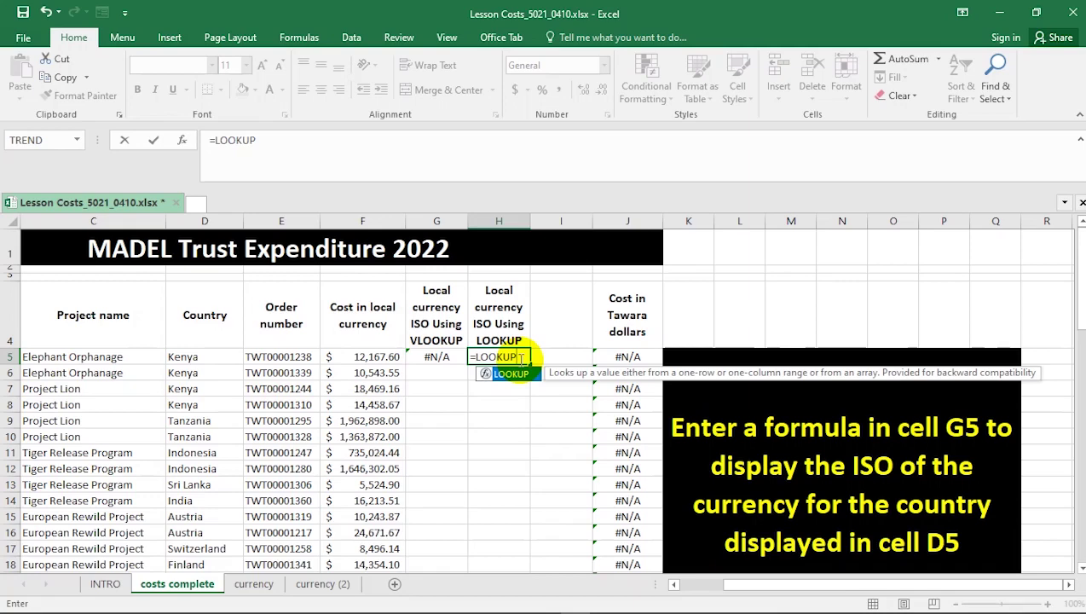
{"action": "type", "text": "("}
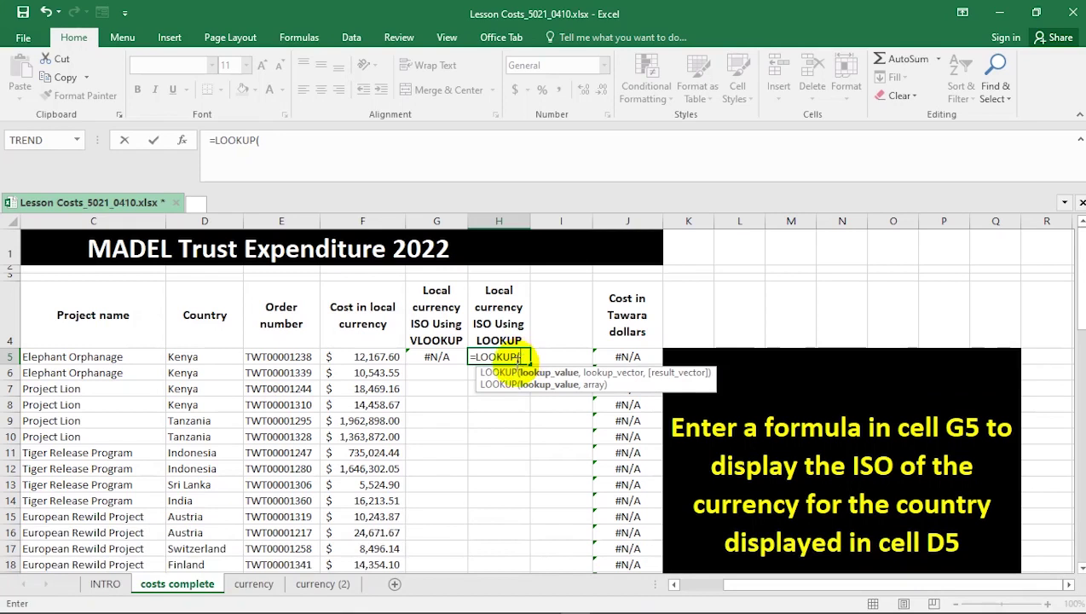
{"action": "left_click", "coordinate": [204, 355]}
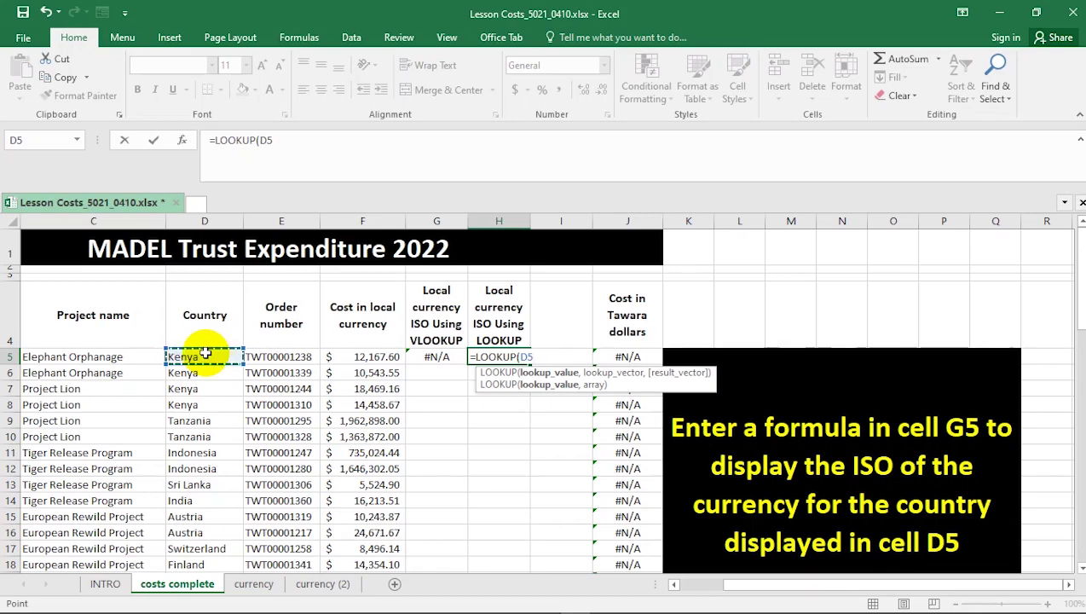
{"action": "type", "text": ","}
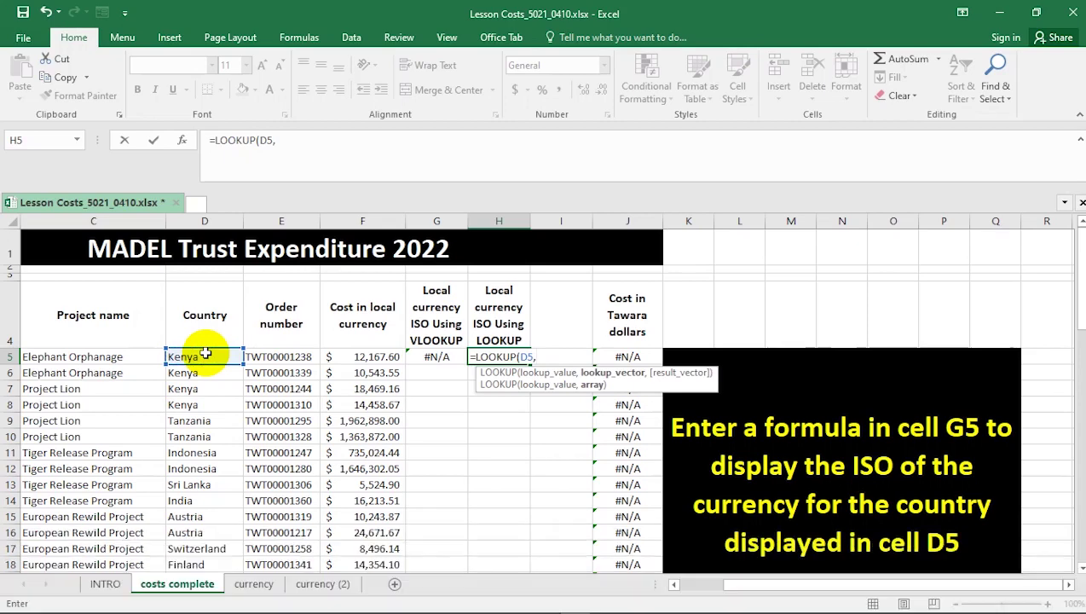
- Set the LOOKUP formula's lookup vector to the country names in B3:B184 on the currency sheet
{"action": "left_click", "coordinate": [253, 584]}
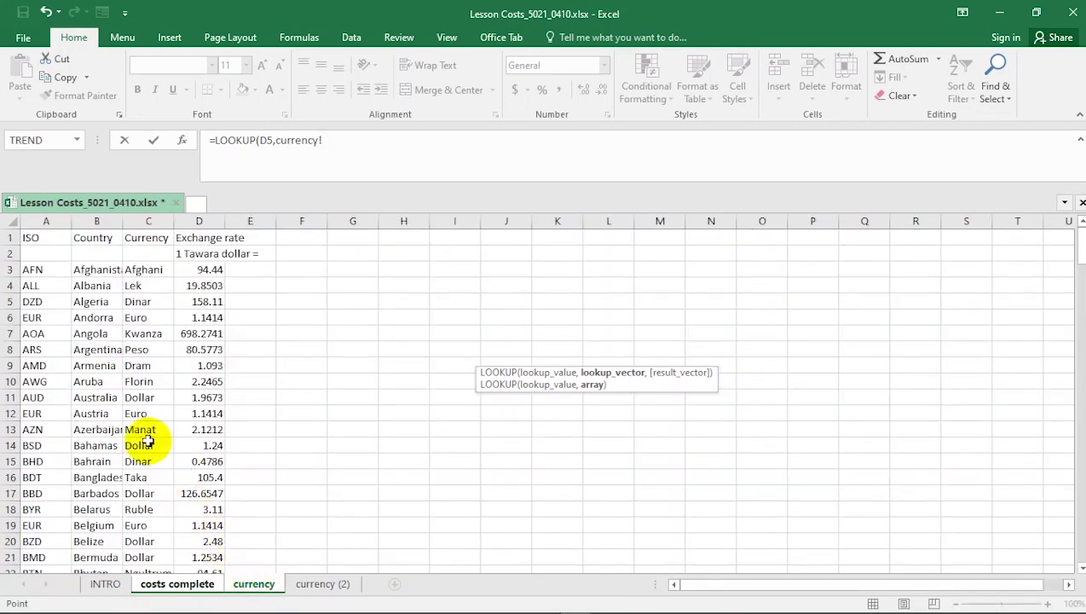
{"action": "left_click", "coordinate": [92, 269]}
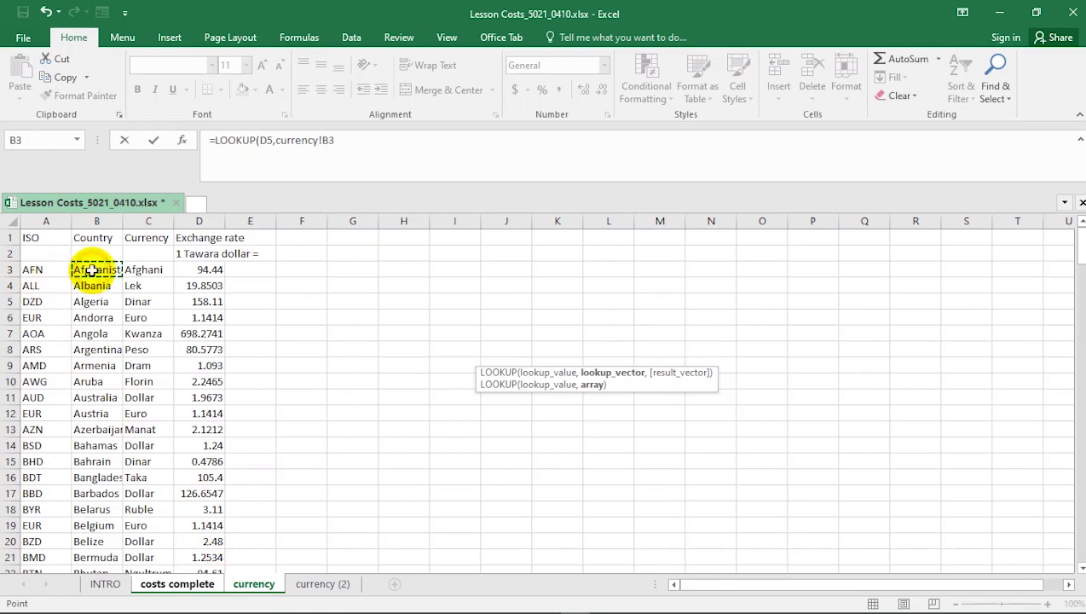
{"action": "key", "text": "ctrl+alt+d"}
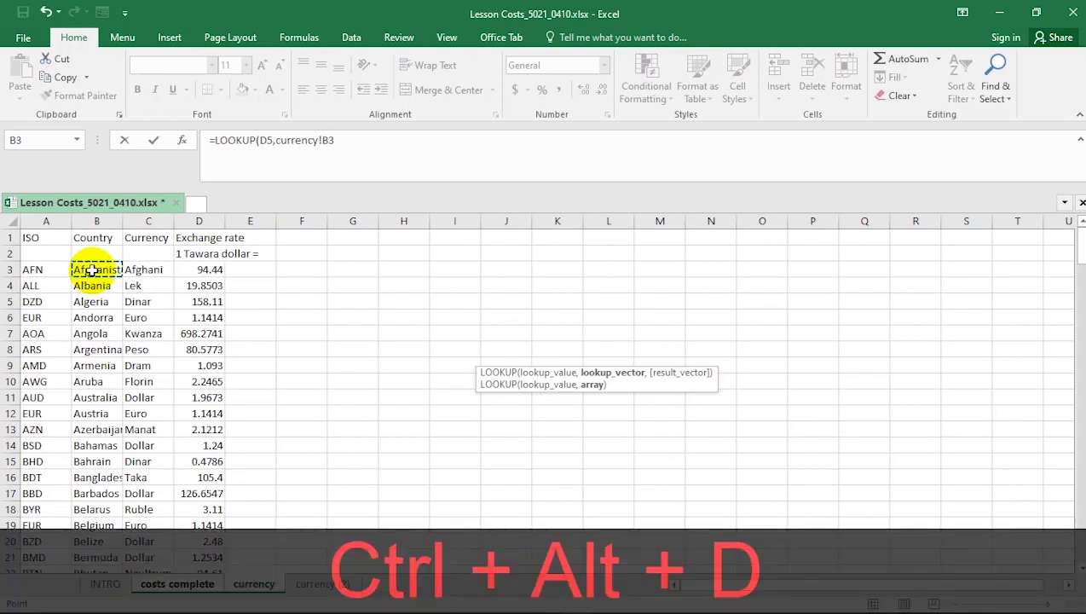
{"action": "key", "text": "ctrl+shift+Down"}
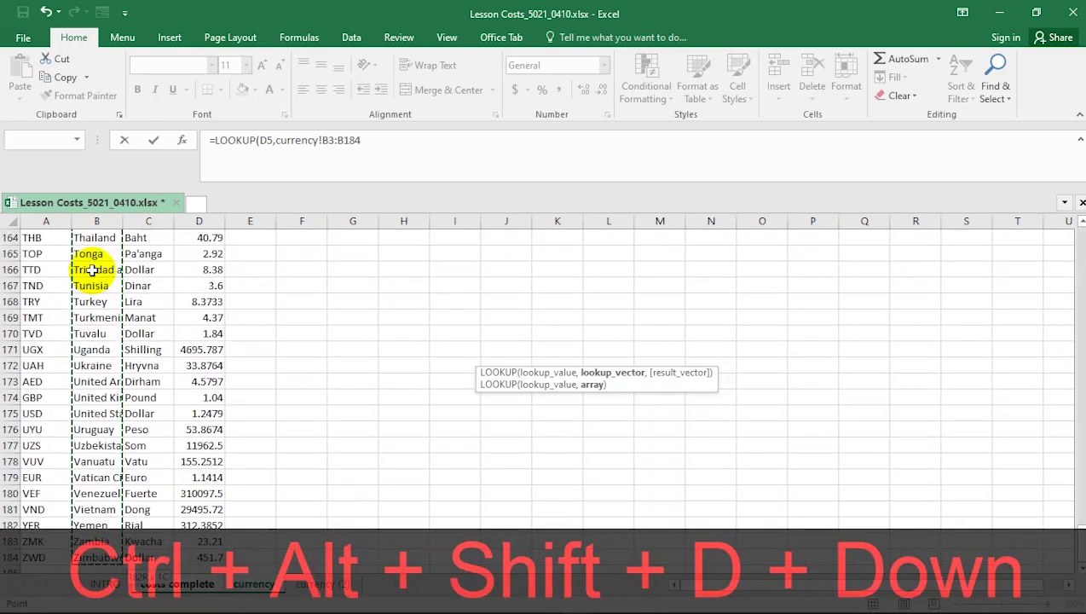
{"action": "type", "text": ","}
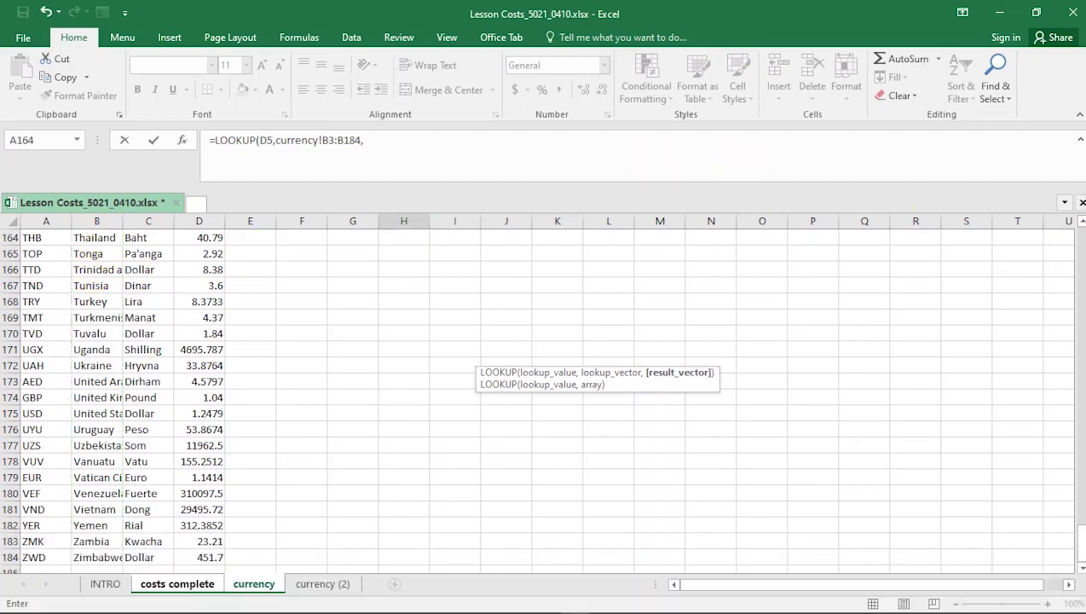
- Set the result vector to the ISO codes in A3:A184 on the currency sheet and complete the LOOKUP formula
{"action": "left_click", "coordinate": [1077, 234]}
{"action": "left_click_drag", "start_coordinate": [1078, 234], "coordinate": [1076, 239]}
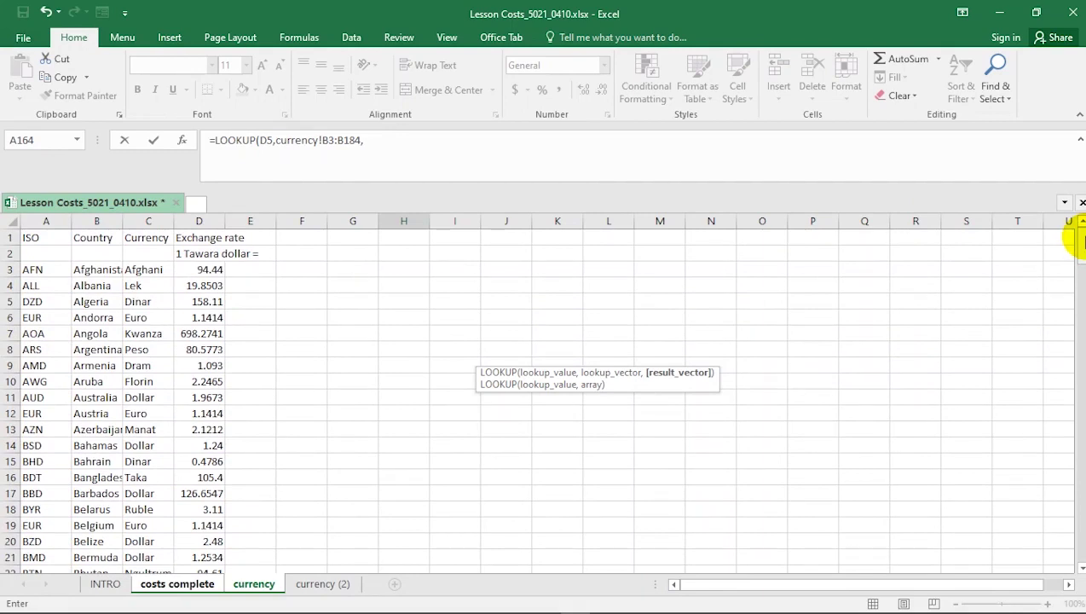
{"action": "left_click", "coordinate": [29, 270]}
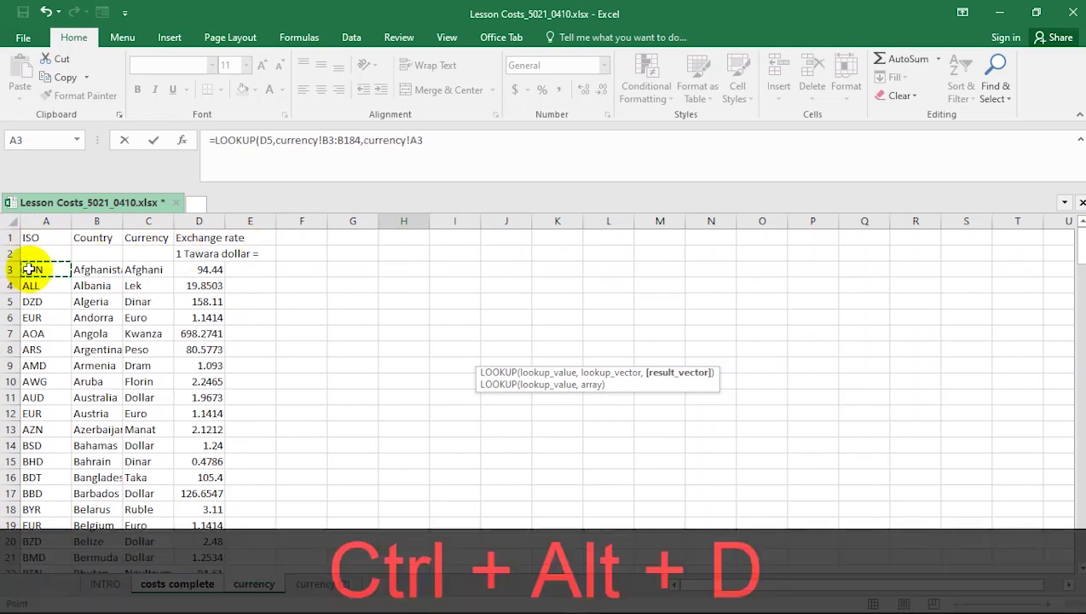
{"action": "key", "text": "ctrl+shift+Down"}
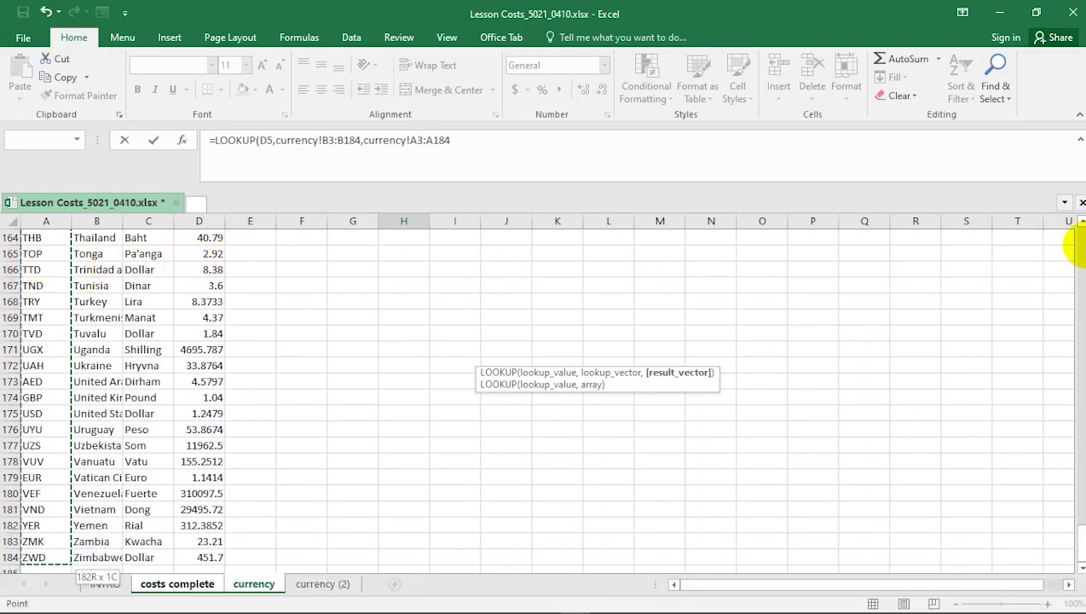
{"action": "left_click", "coordinate": [1080, 246]}
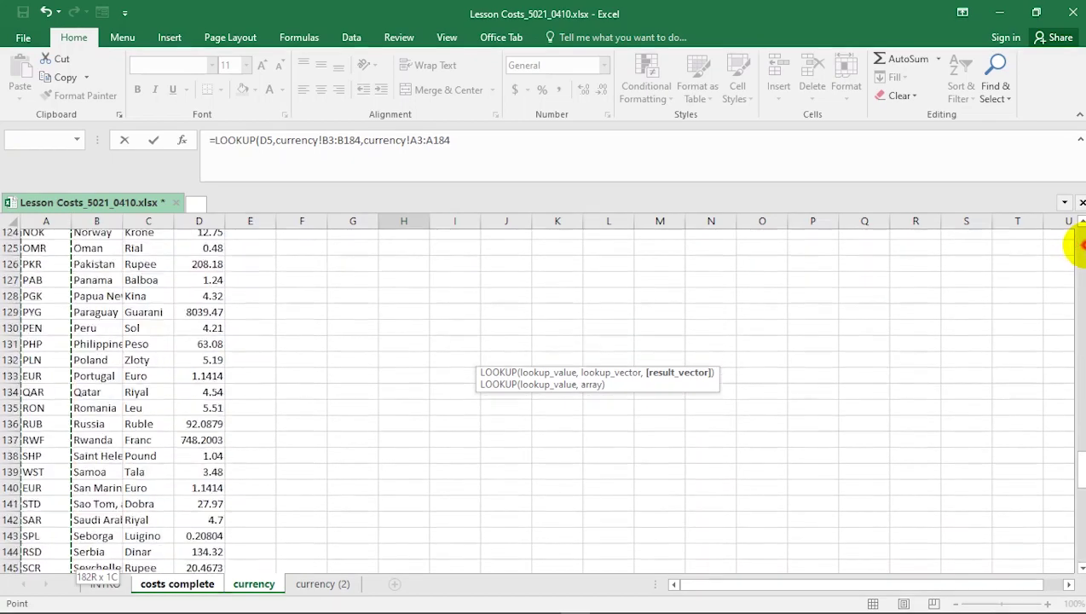
{"action": "left_click", "coordinate": [1079, 246]}
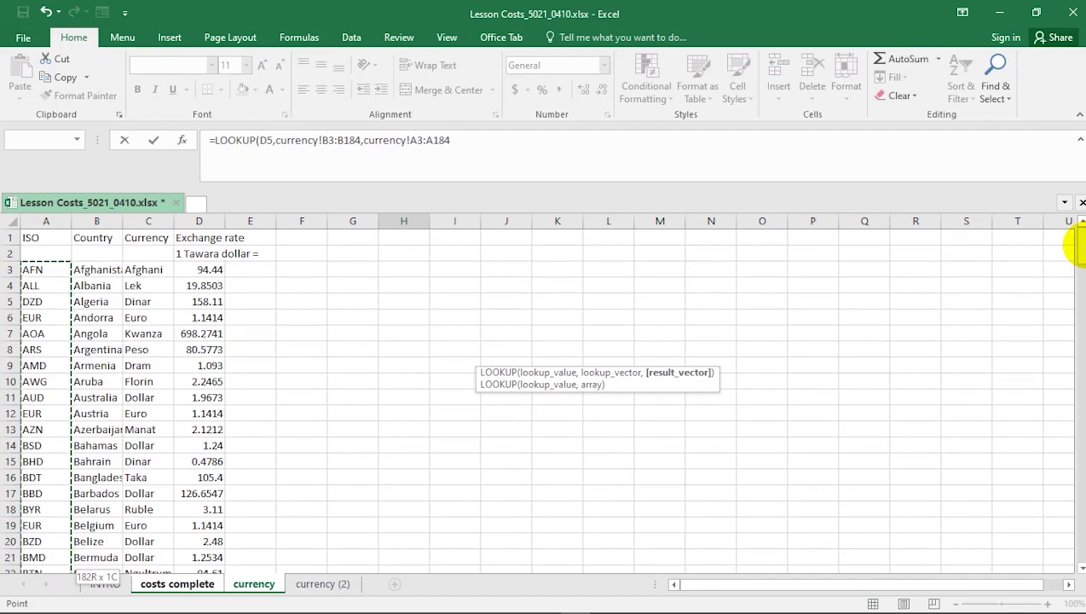
{"action": "type", "text": ")"}
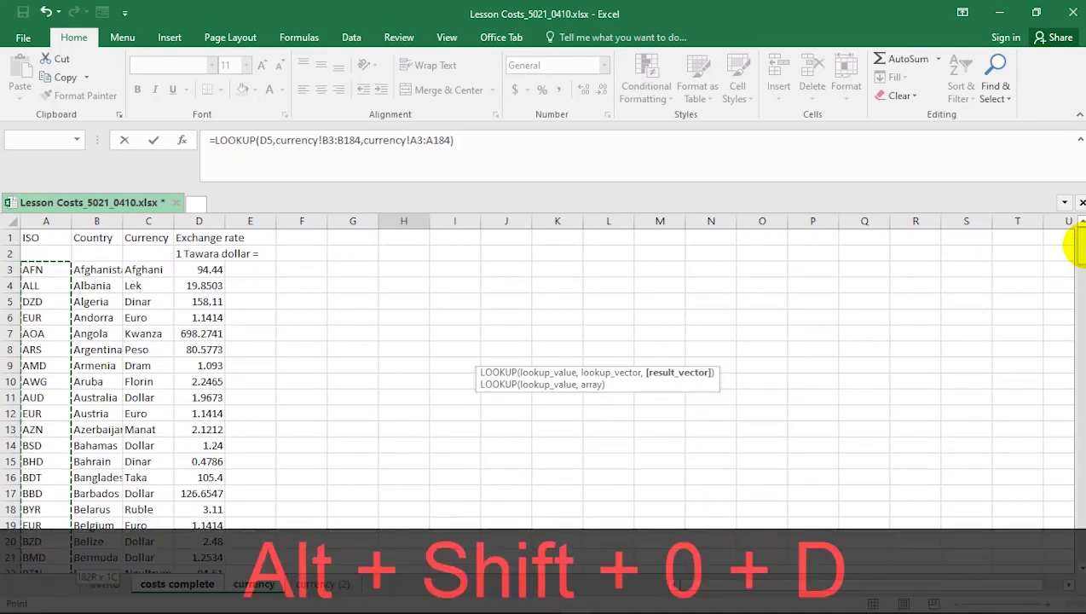
{"action": "key", "text": "Return"}
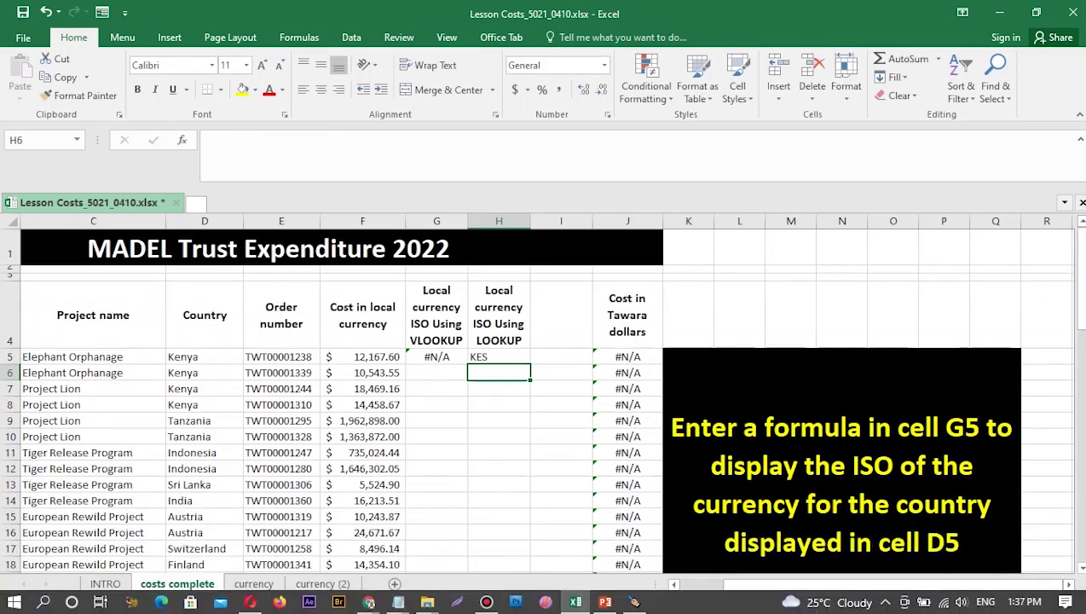
- Fill the LOOKUP formula from H5 down to H14
{"action": "left_click", "coordinate": [496, 357]}
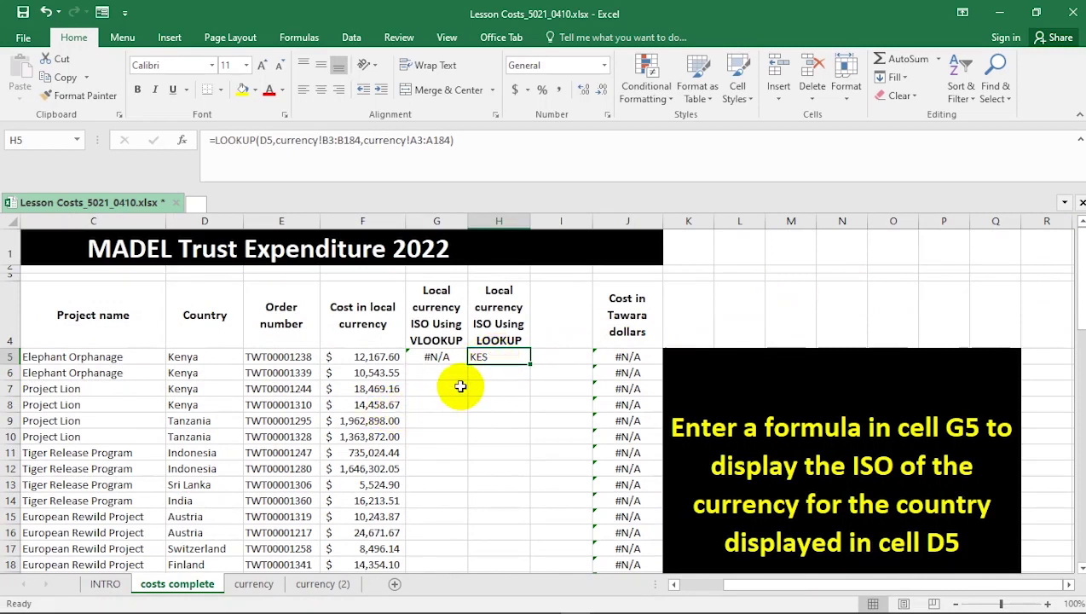
{"action": "left_click_drag", "start_coordinate": [529, 363], "coordinate": [522, 502]}
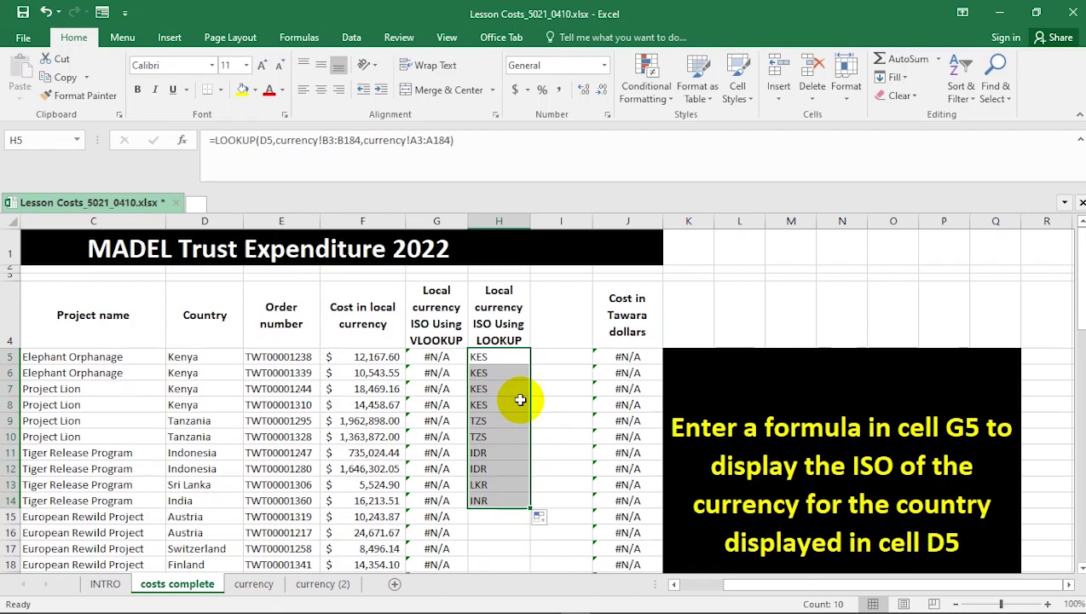
{"action": "key", "text": "ctrl+alt+d"}
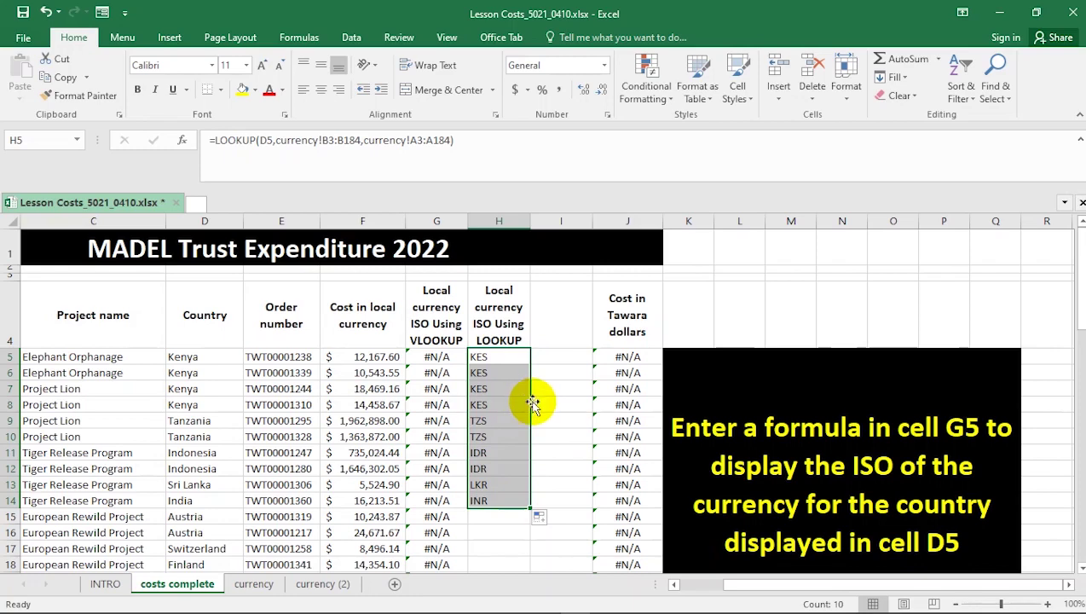
- Examine the order of the Country and ISO columns on the currency (2) sheet, and return to the costs complete sheet
{"action": "left_click", "coordinate": [303, 583]}
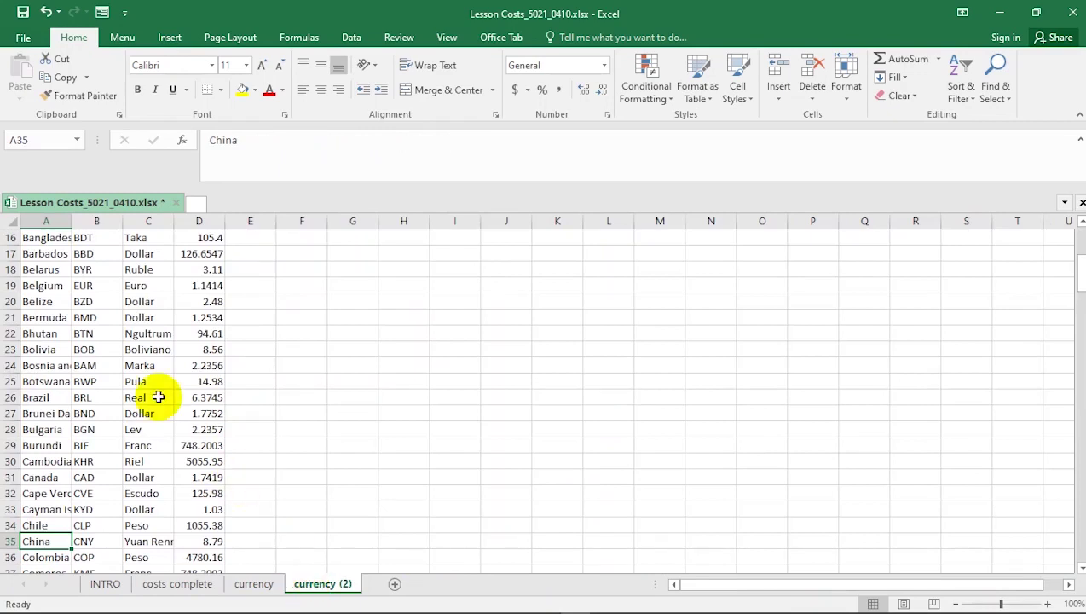
{"action": "scroll", "coordinate": [76, 337], "scroll_direction": "up", "scroll_amount": 1}
{"action": "scroll", "coordinate": [77, 337], "scroll_direction": "up", "scroll_amount": 5}
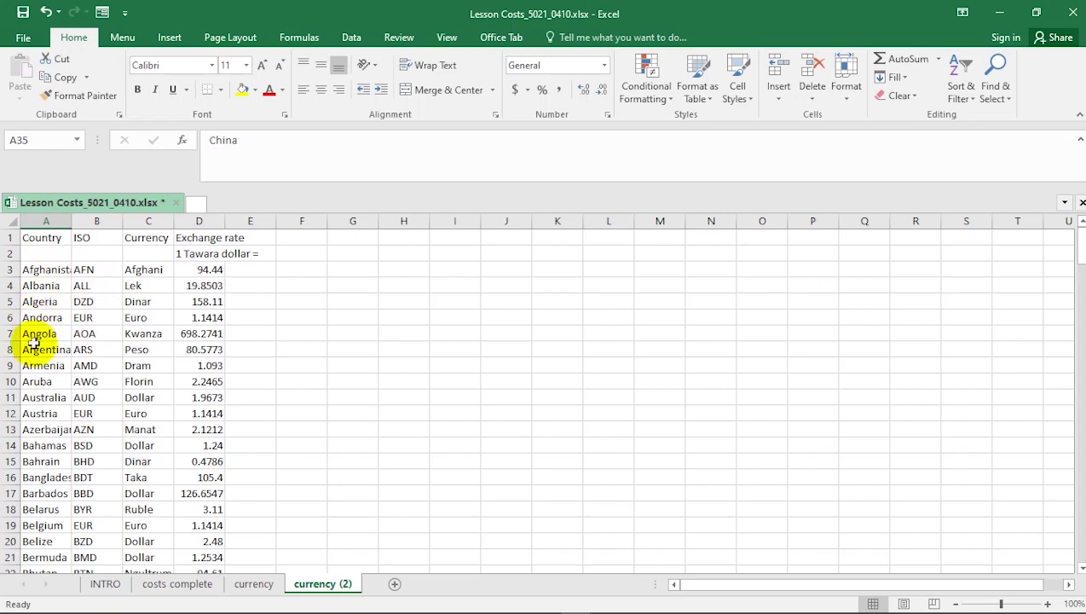
{"action": "left_click", "coordinate": [152, 583]}
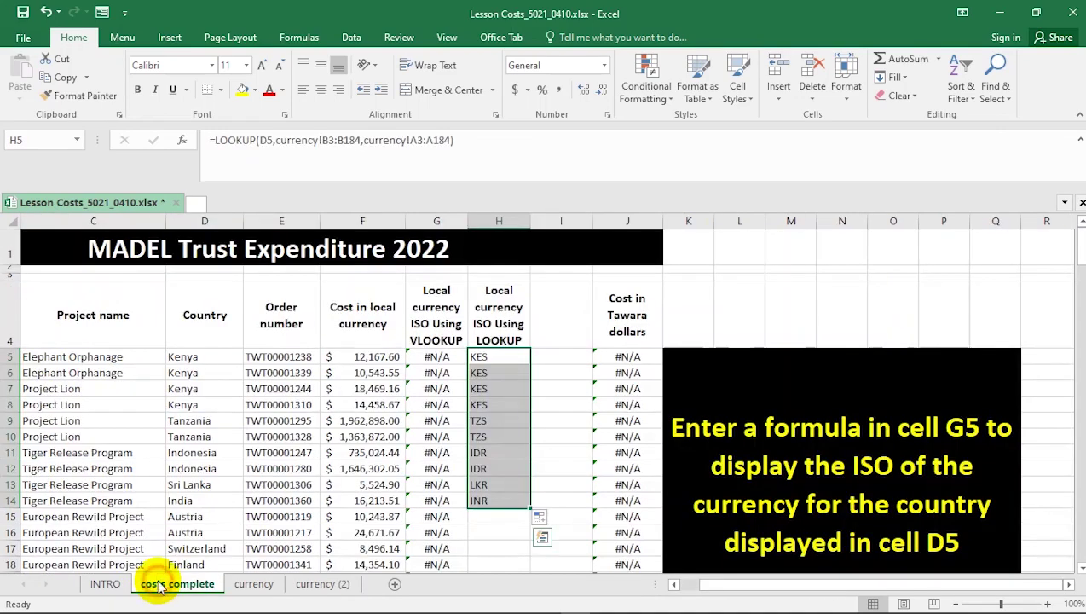
- Copy the LOOKUP column's heading from H4 into the empty heading cell I4
{"action": "left_click", "coordinate": [551, 315]}
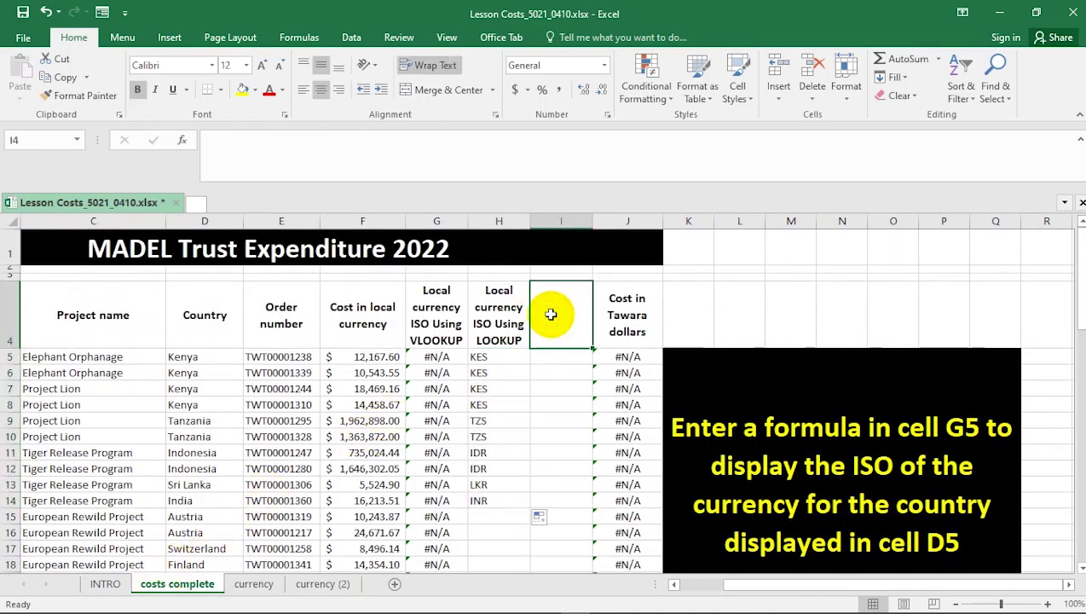
{"action": "left_click", "coordinate": [508, 304]}
{"action": "key", "text": "ctrl+alt+d"}
{"action": "key", "text": "ctrl+c"}
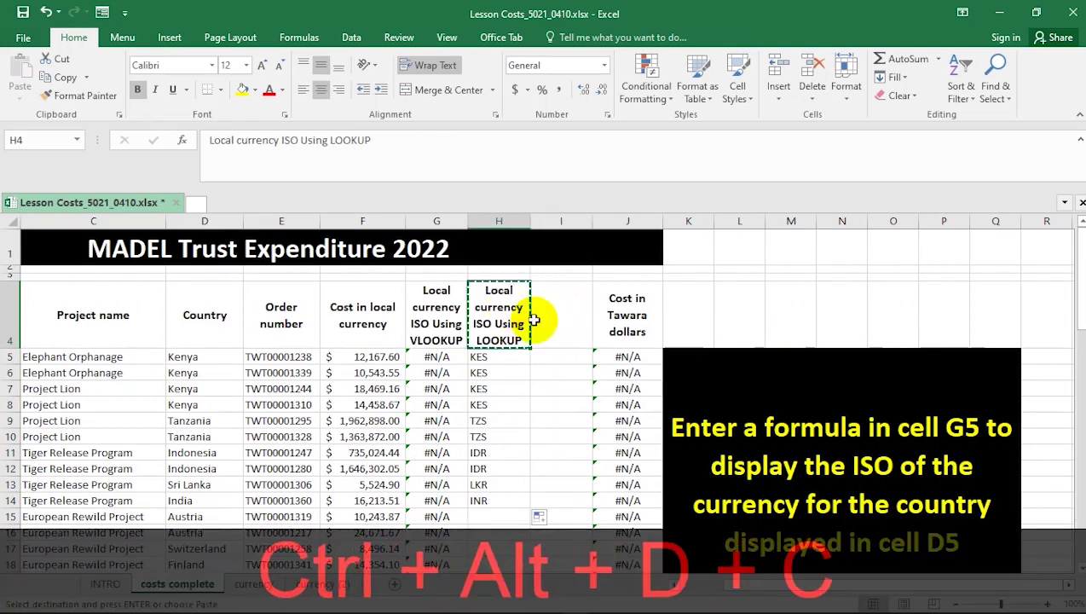
{"action": "left_click", "coordinate": [565, 320]}
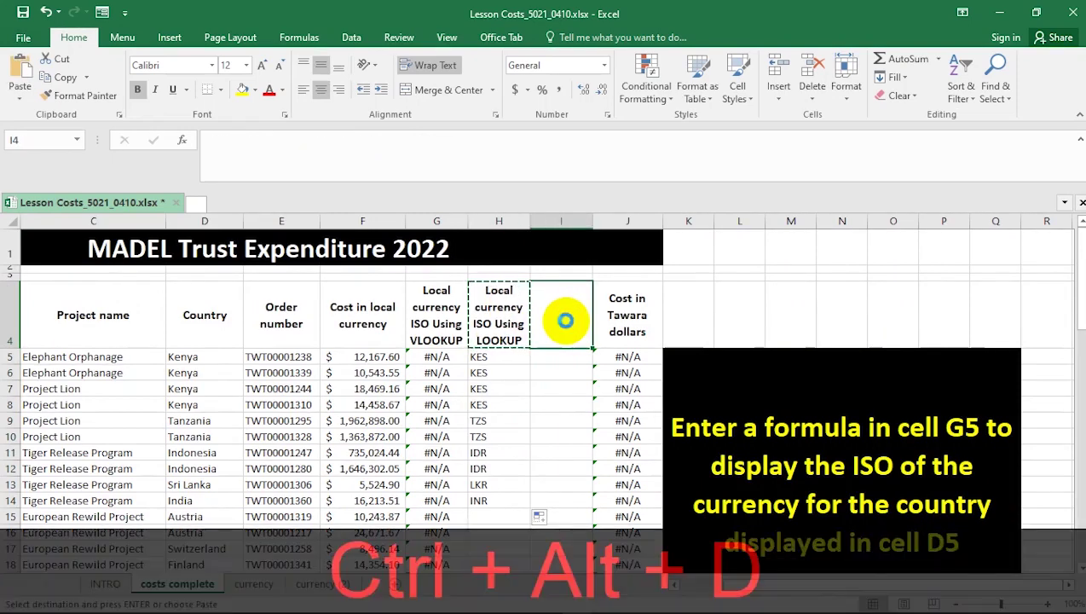
{"action": "key", "text": "ctrl+v"}
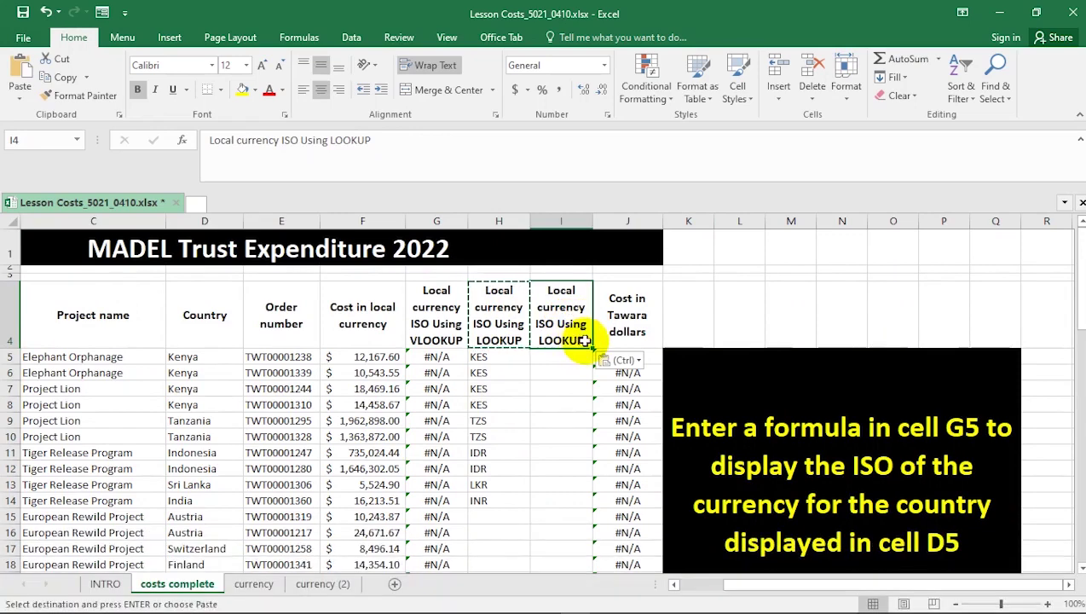
- Change the heading in I4 to "Local currency ISO Using VLOOKUP"
{"action": "left_click", "coordinate": [329, 140]}
{"action": "key", "text": "Caps_Lock"}
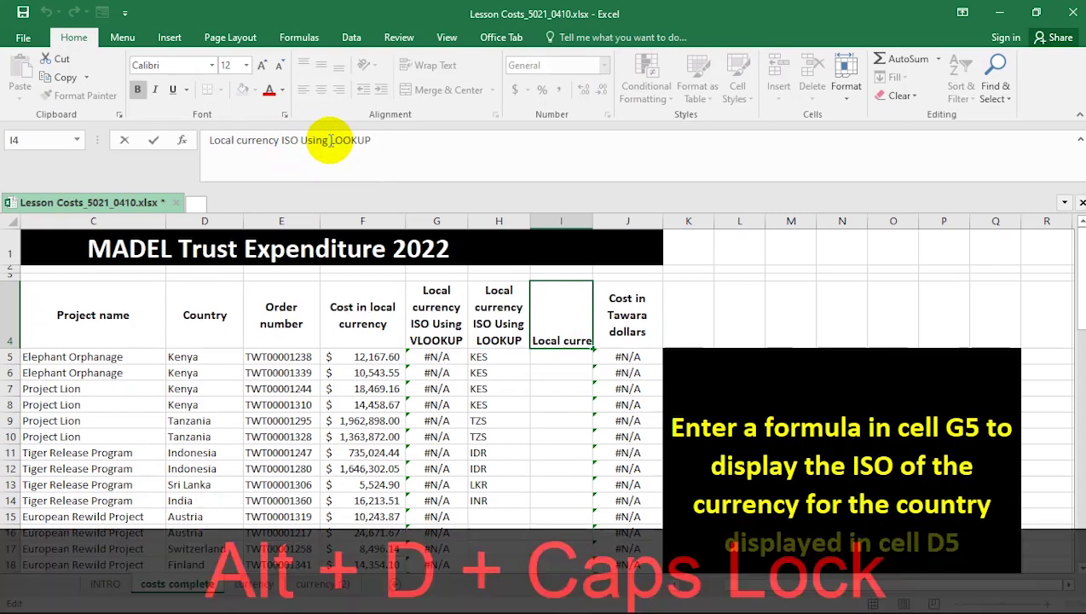
{"action": "type", "text": "V"}
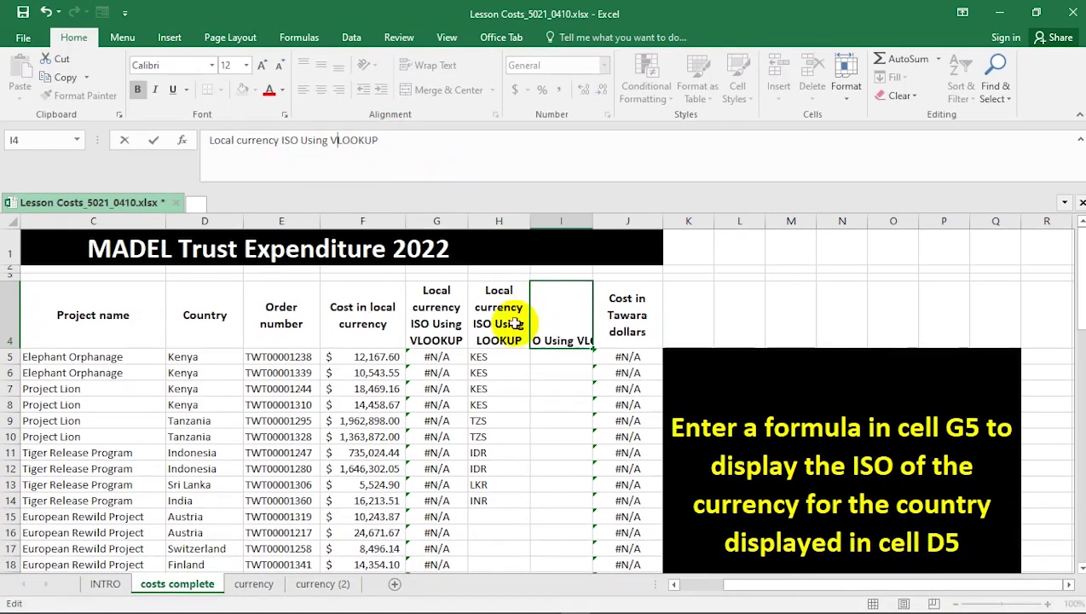
{"action": "left_click", "coordinate": [498, 315]}
- Give heading cell I4 a light orange fill from the theme colors
{"action": "left_click", "coordinate": [555, 314]}
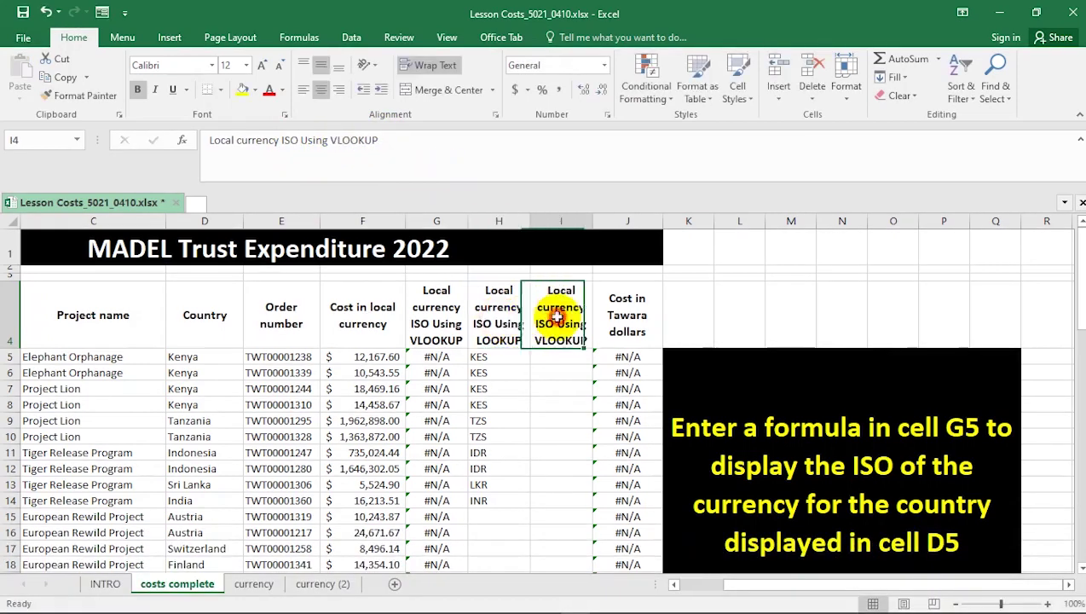
{"action": "left_click", "coordinate": [254, 89]}
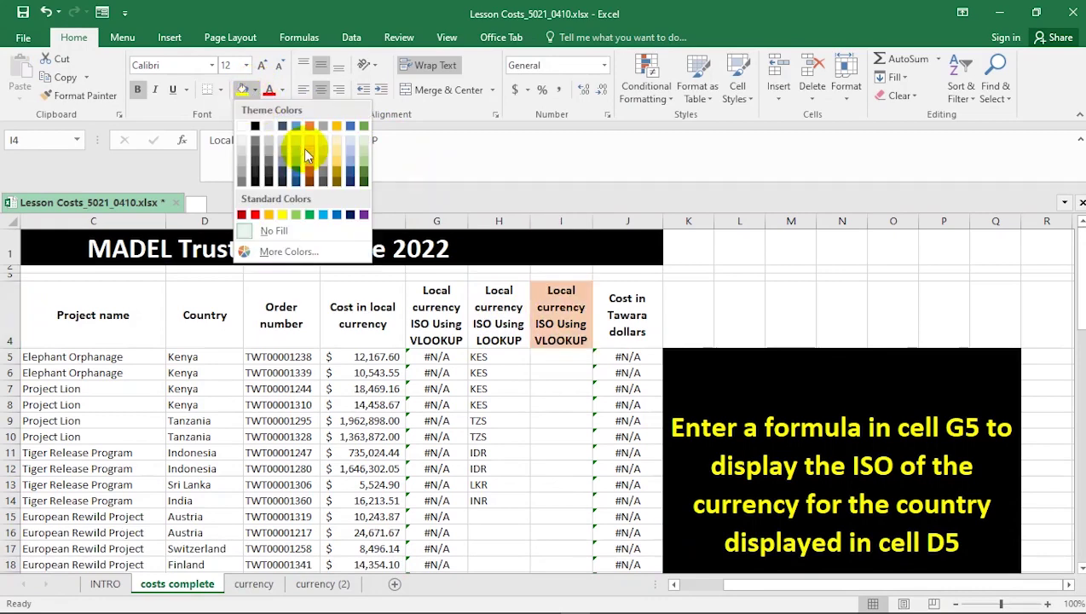
{"action": "left_click", "coordinate": [309, 147]}
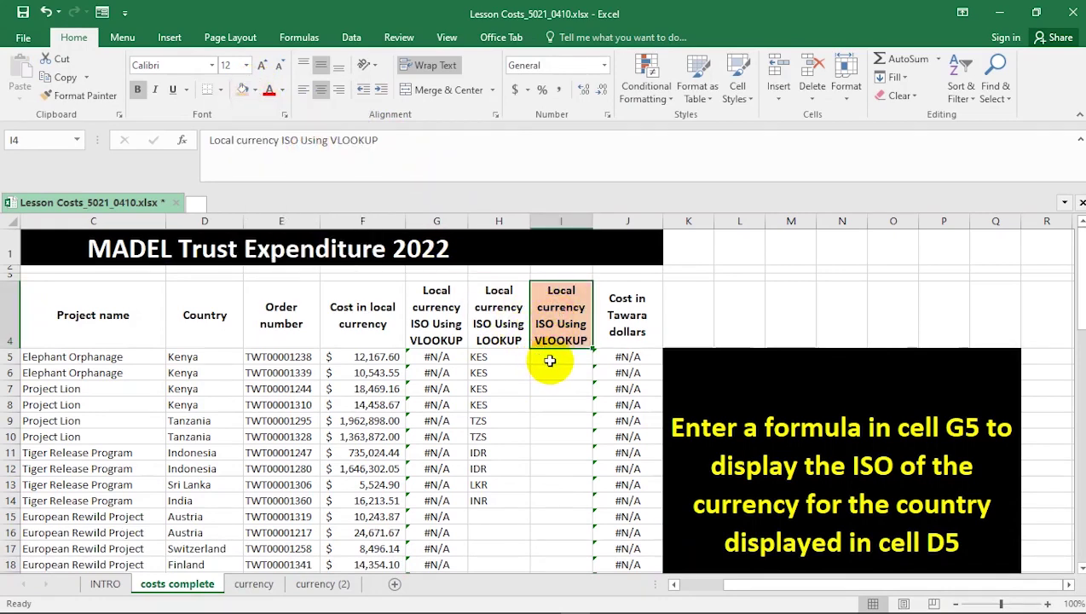
- Start a VLOOKUP formula in I5 with the country in D5 as the lookup value
{"action": "left_click", "coordinate": [545, 359]}
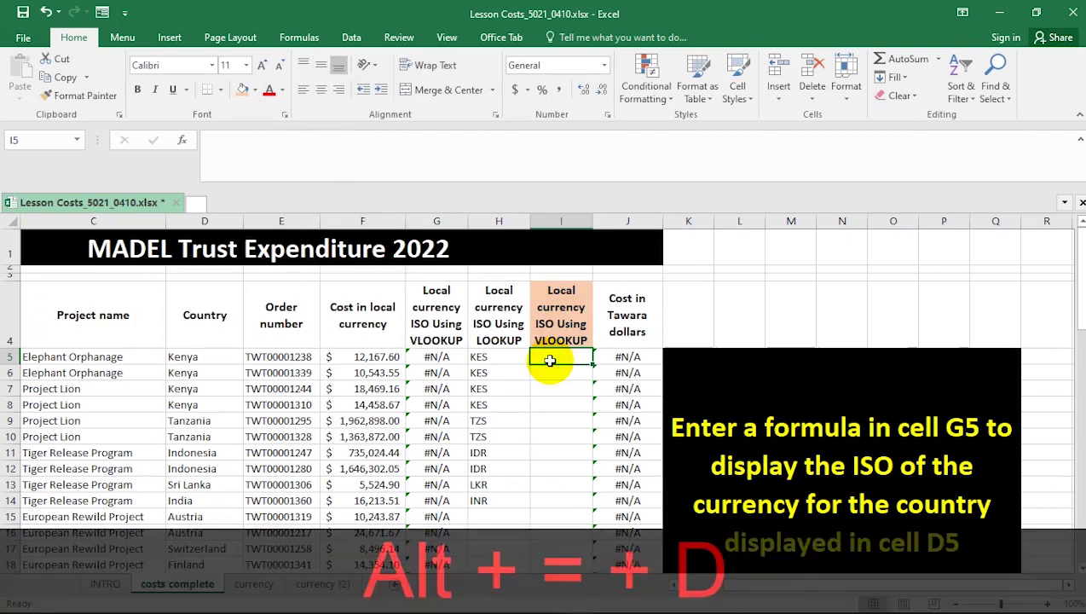
{"action": "type", "text": "=VLOOK"}
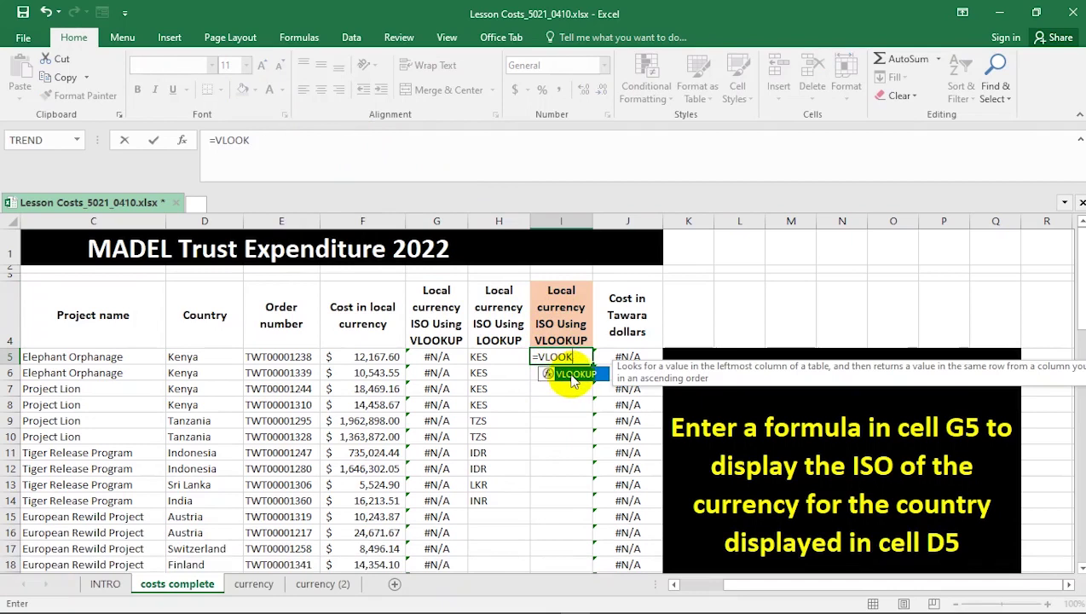
{"action": "double_click", "coordinate": [573, 374]}
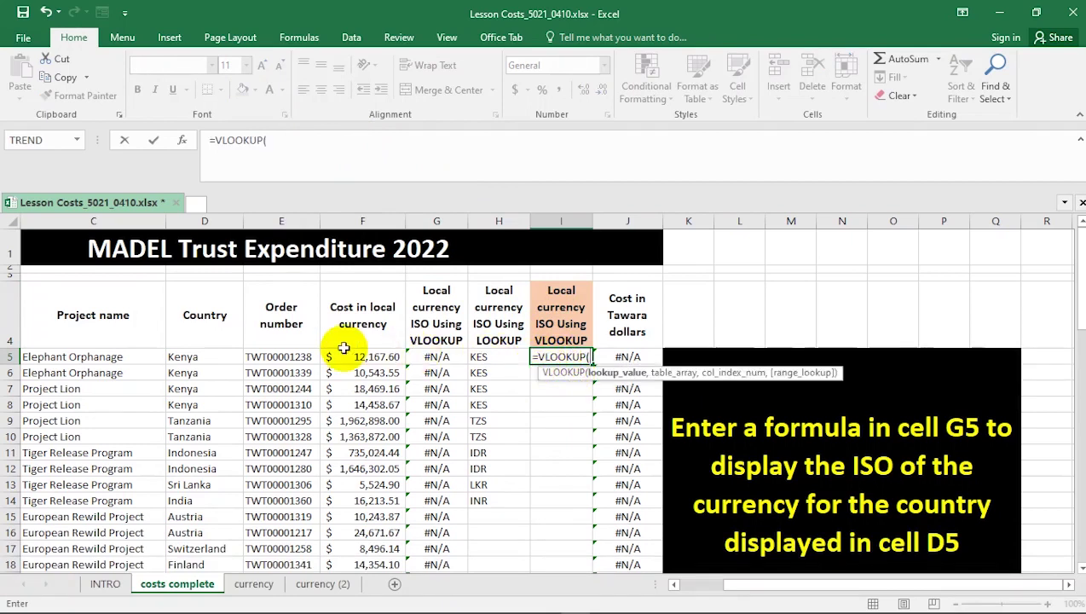
{"action": "left_click", "coordinate": [203, 359]}
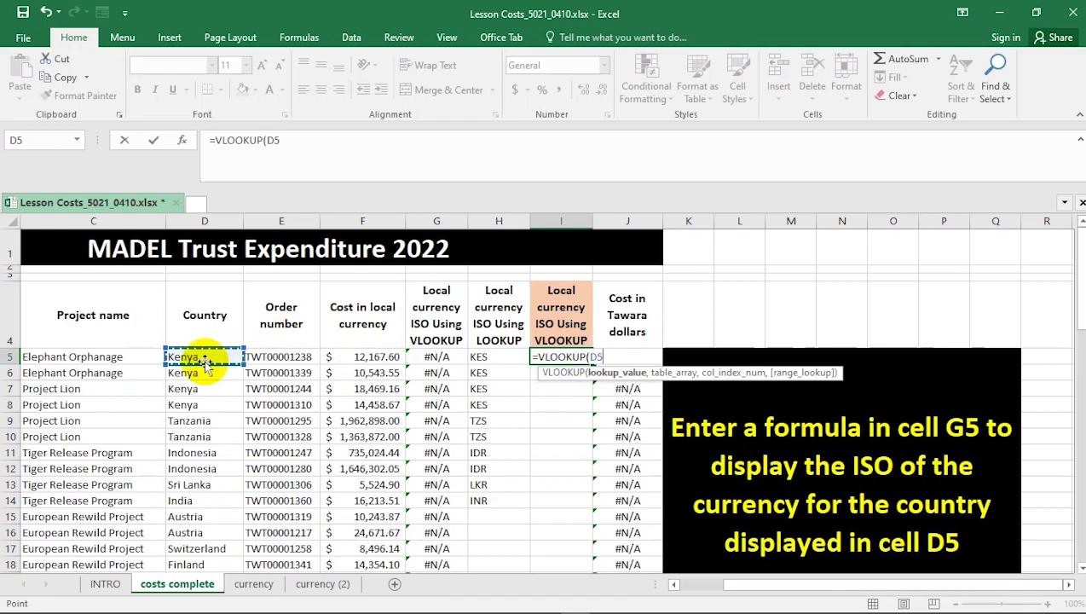
{"action": "type", "text": ","}
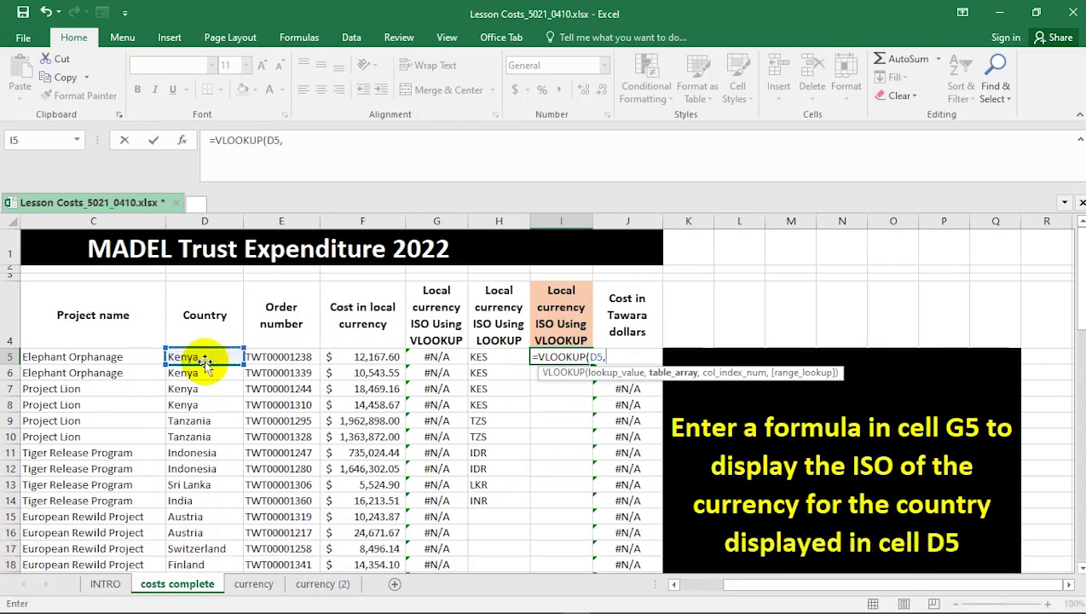
- Set the VLOOKUP formula's table array to A3:D184 on the currency (2) sheet
{"action": "left_click", "coordinate": [314, 584]}
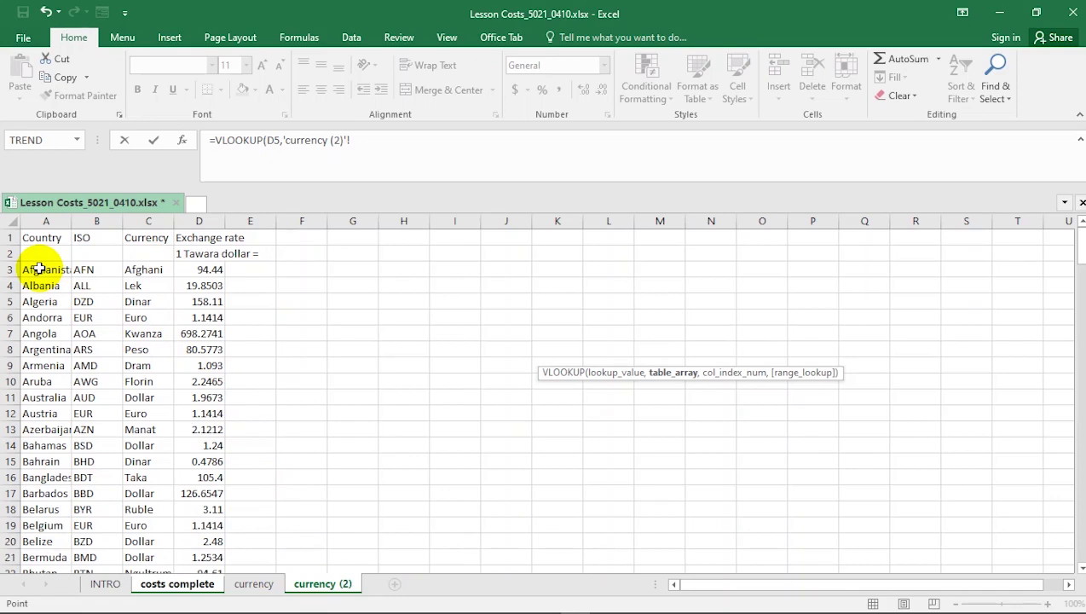
{"action": "left_click", "coordinate": [38, 269]}
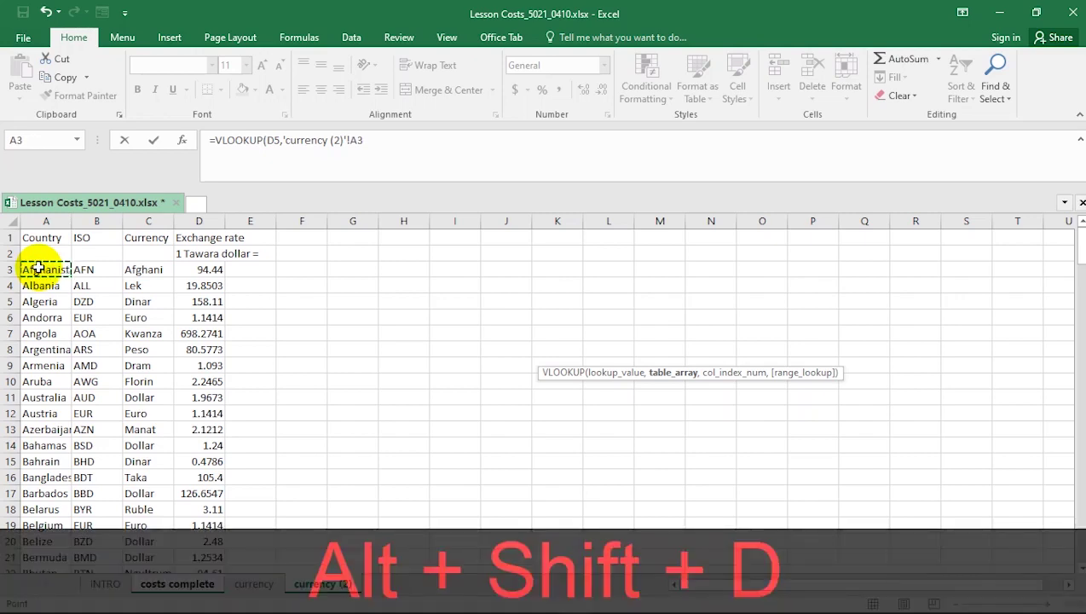
{"action": "key", "text": "shift+Right"}
{"action": "key", "text": "shift+Right"}
{"action": "key", "text": "shift+Right"}
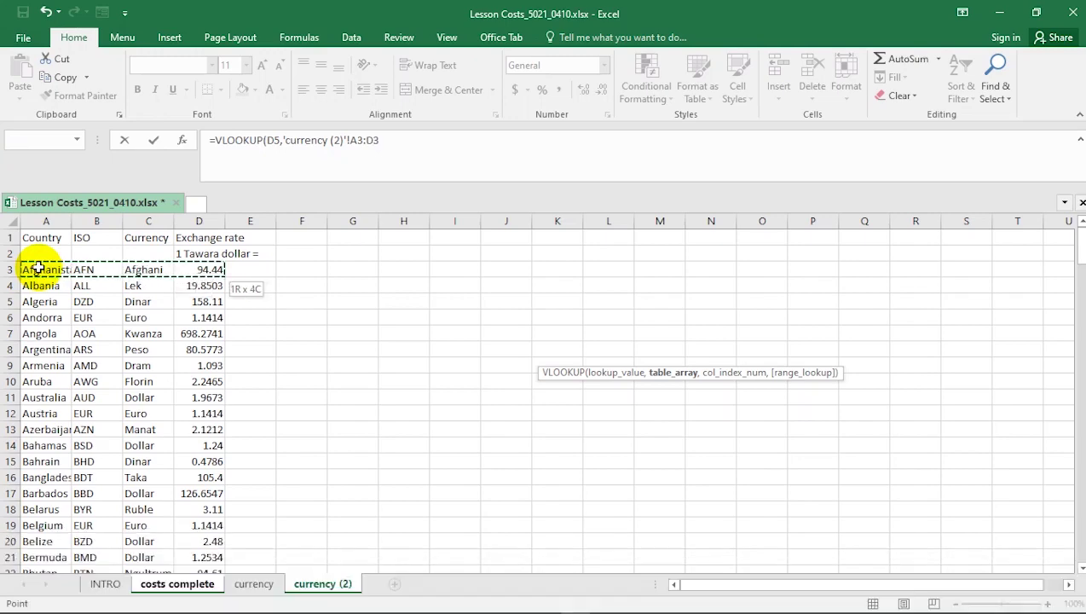
{"action": "key", "text": "ctrl+shift+Down"}
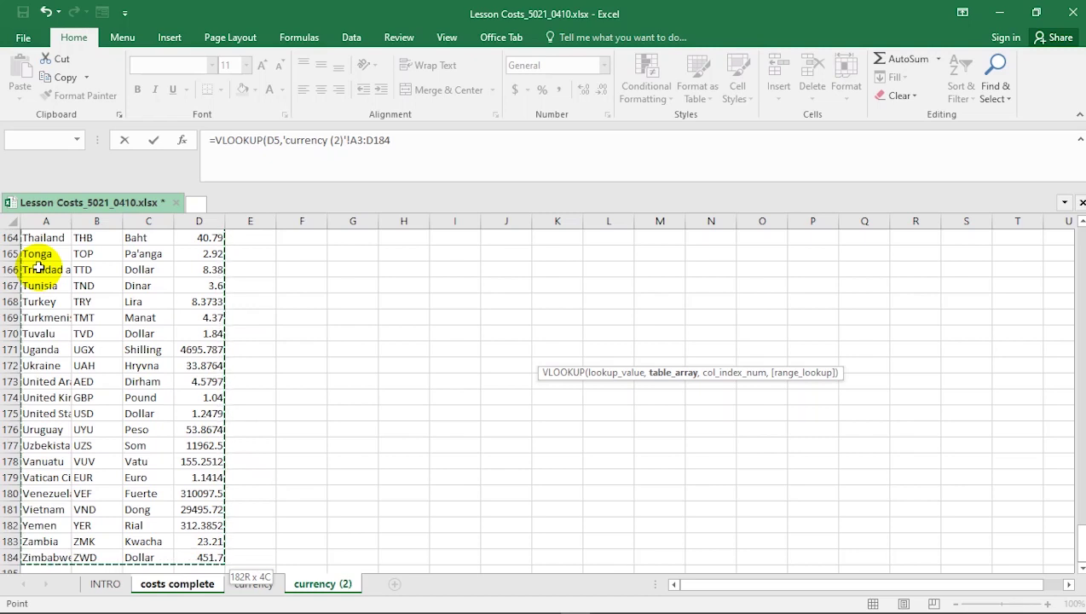
{"action": "type", "text": ","}
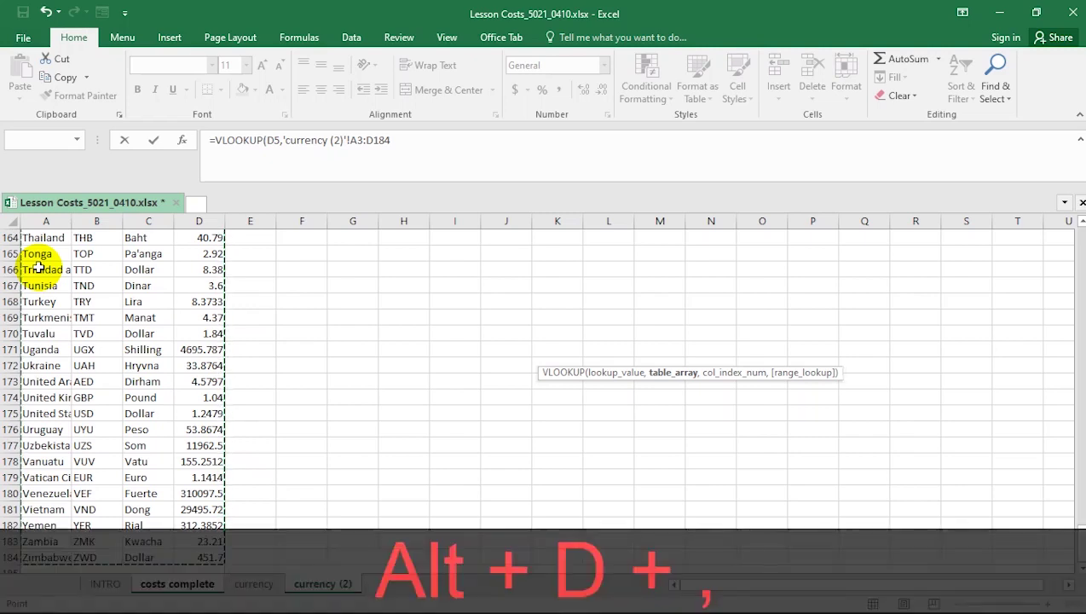
{"action": "left_click", "coordinate": [417, 139]}
- Number the currency (2) table's columns from Country to Exchange rate with temporary markers to determine the ISO column's index
{"action": "left_click", "coordinate": [1080, 247]}
{"action": "left_click_drag", "start_coordinate": [1080, 247], "coordinate": [1080, 248]}
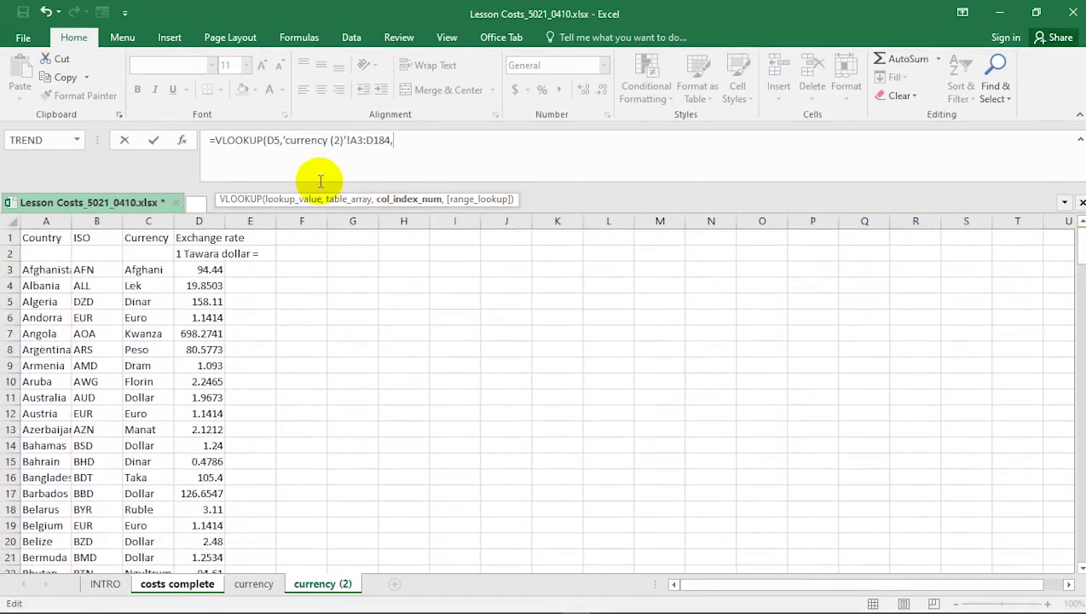
{"action": "key", "text": "ctrl+alt+d"}
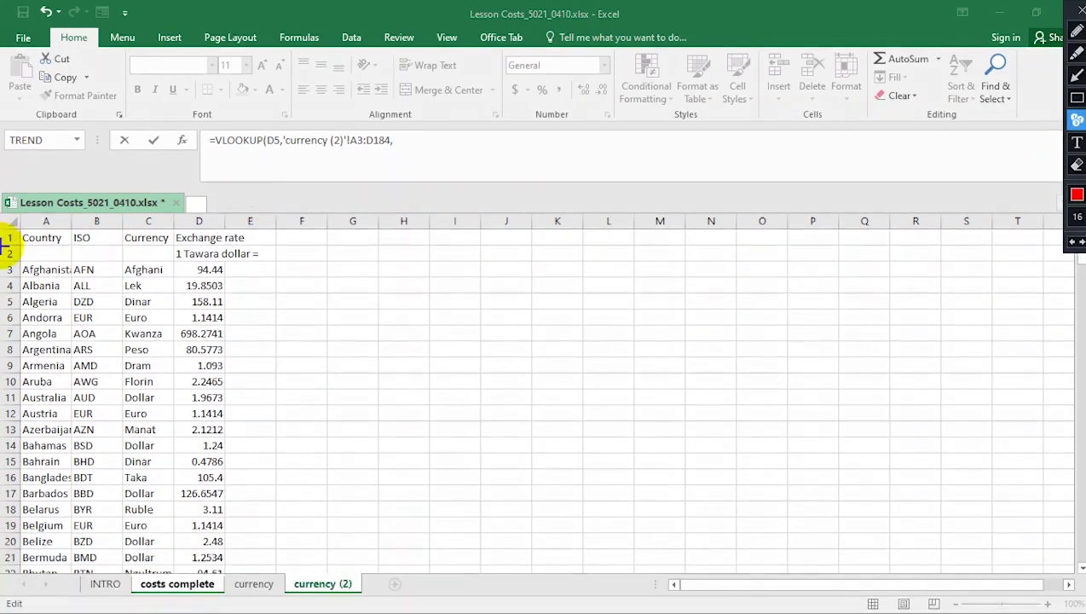
{"action": "left_click", "coordinate": [44, 270]}
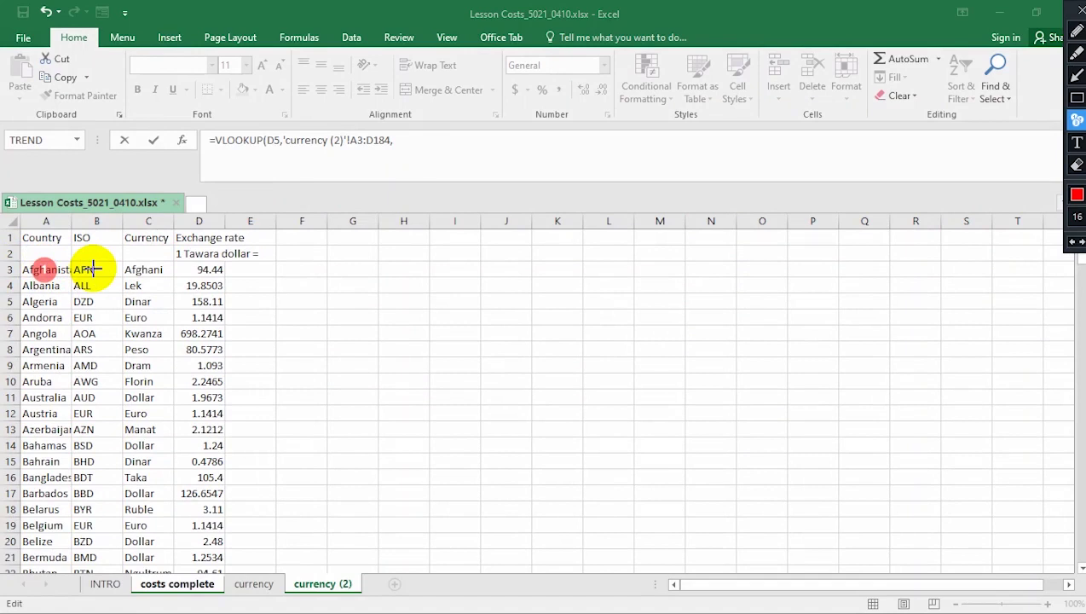
{"action": "left_click", "coordinate": [92, 270]}
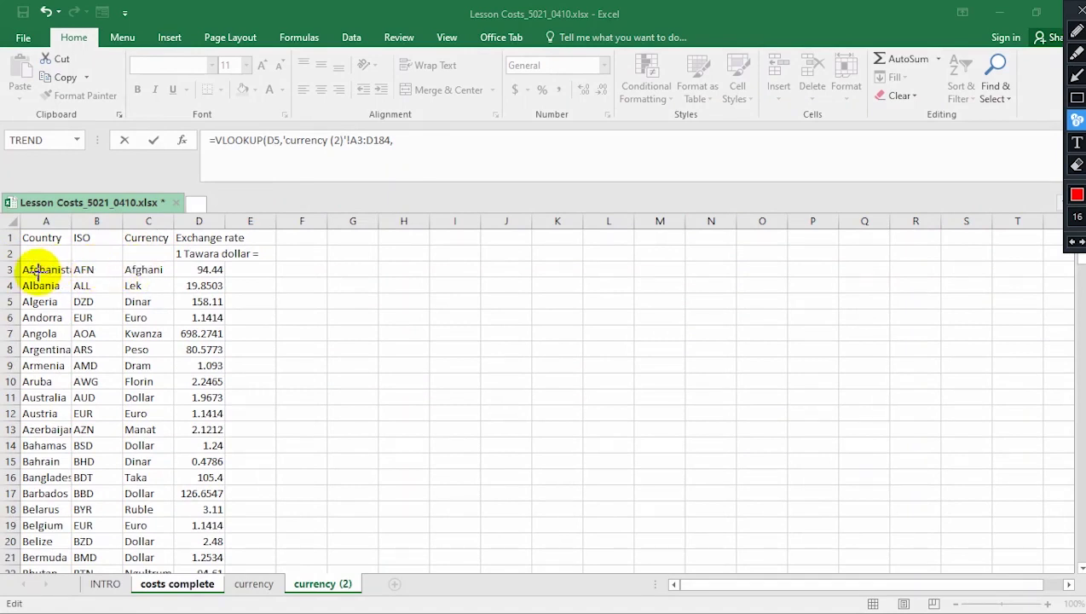
{"action": "left_click", "coordinate": [39, 269]}
{"action": "left_click", "coordinate": [92, 269]}
{"action": "left_click", "coordinate": [143, 270]}
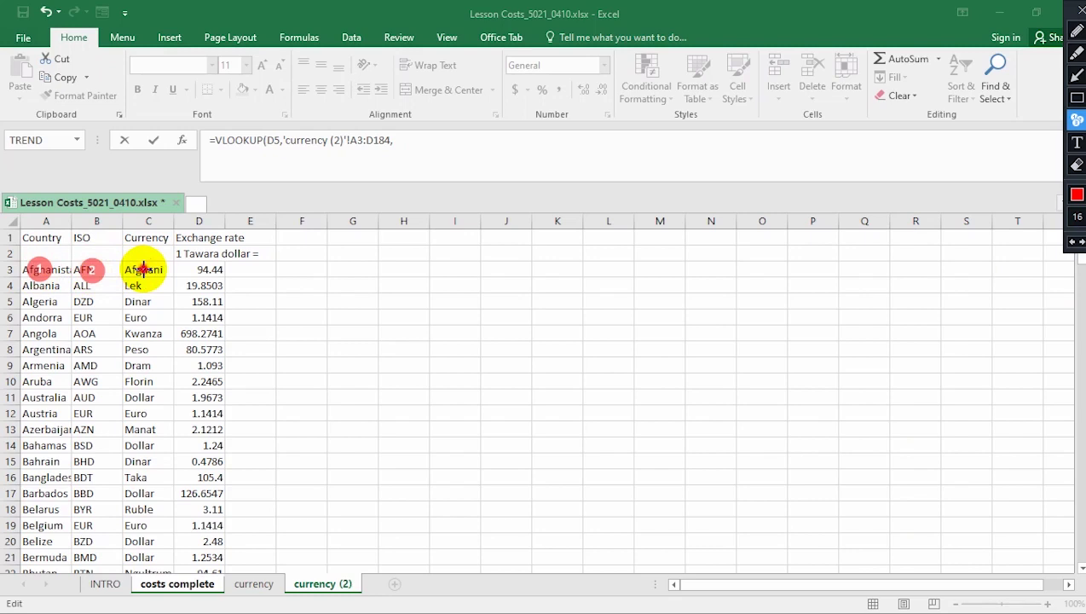
{"action": "left_click", "coordinate": [208, 270]}
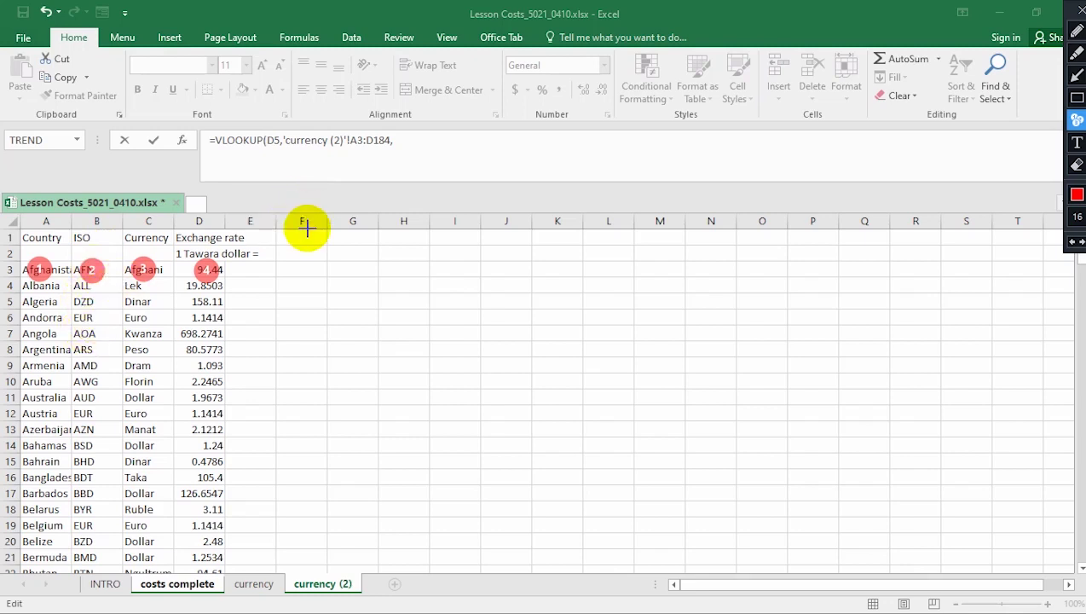
{"action": "key", "text": "ctrl+alt+2+d"}
- Set the column index to 2 and the range lookup to FALSE for an exact match, and complete the VLOOKUP formula
{"action": "left_click", "coordinate": [414, 155]}
{"action": "type", "text": "2"}
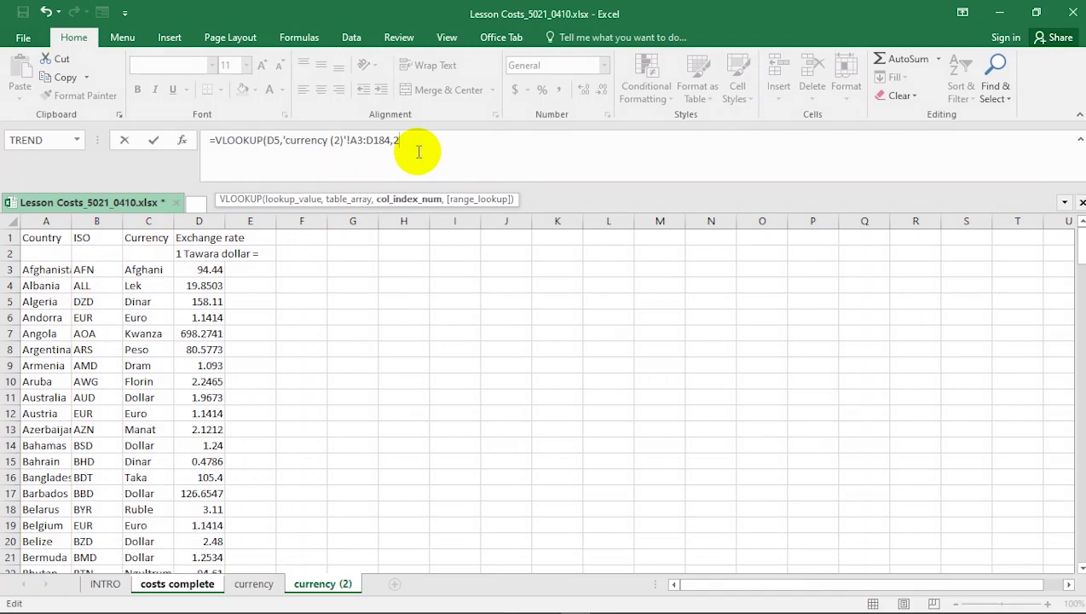
{"action": "type", "text": ","}
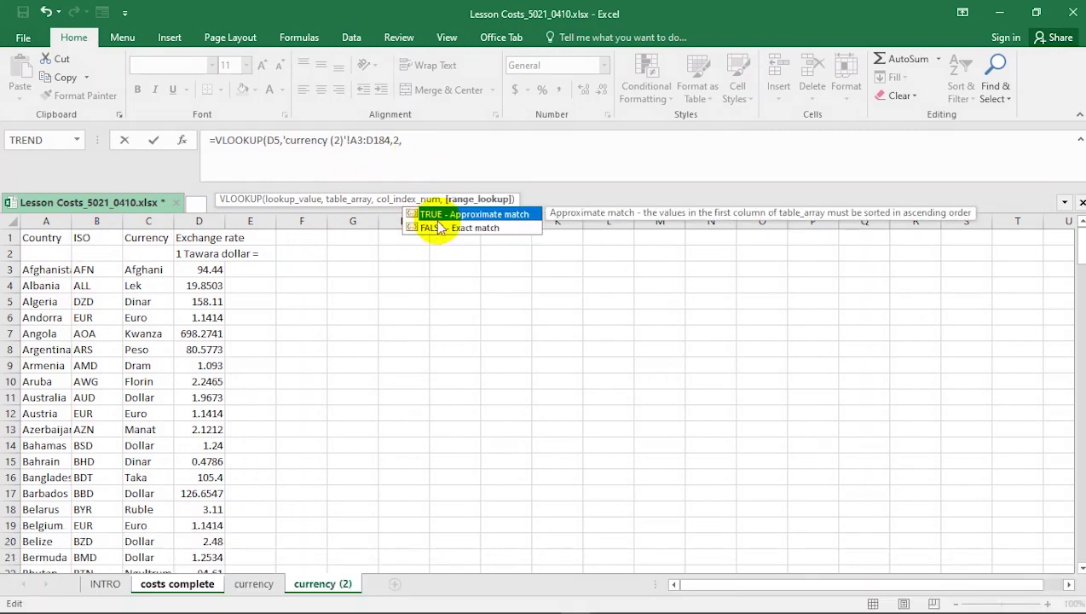
{"action": "double_click", "coordinate": [439, 227]}
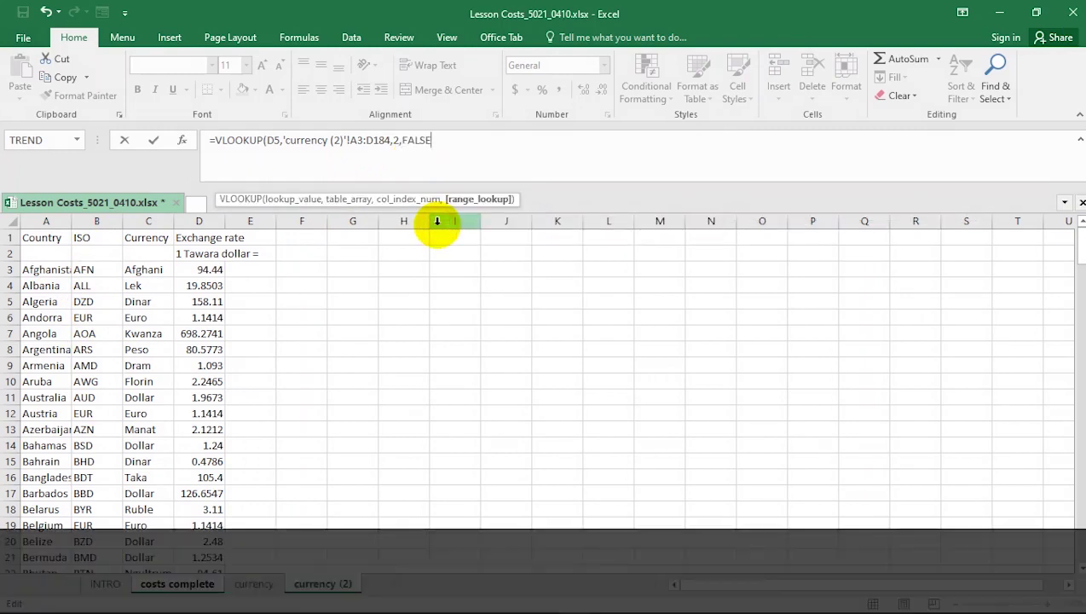
{"action": "type", "text": ")"}
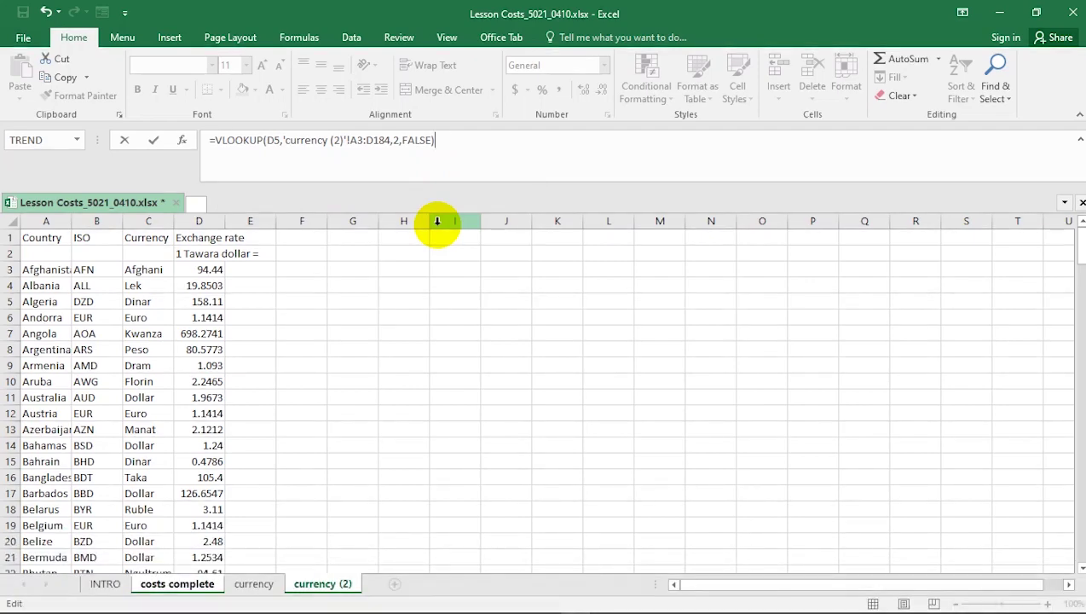
{"action": "key", "text": "Return"}
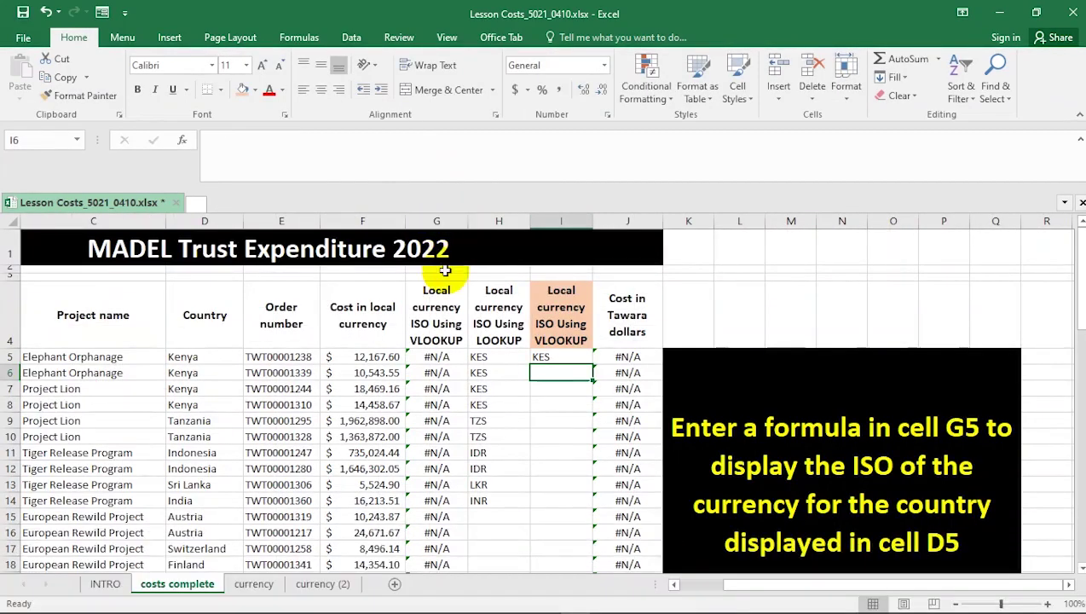
- Fill the VLOOKUP formula from I5 down to I14
{"action": "left_click", "coordinate": [567, 358]}
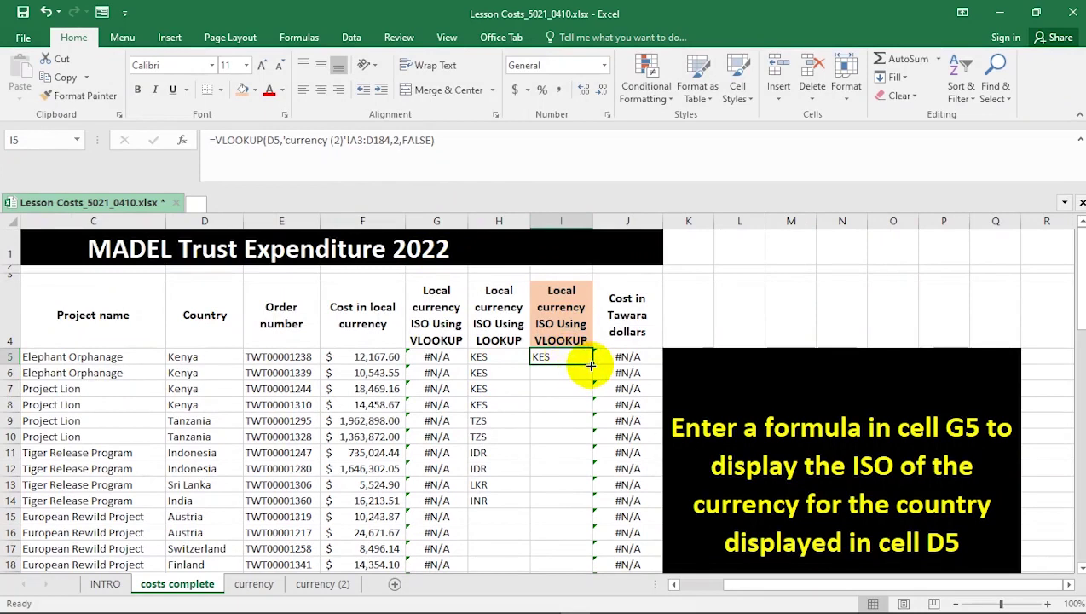
{"action": "double_click", "coordinate": [592, 365]}
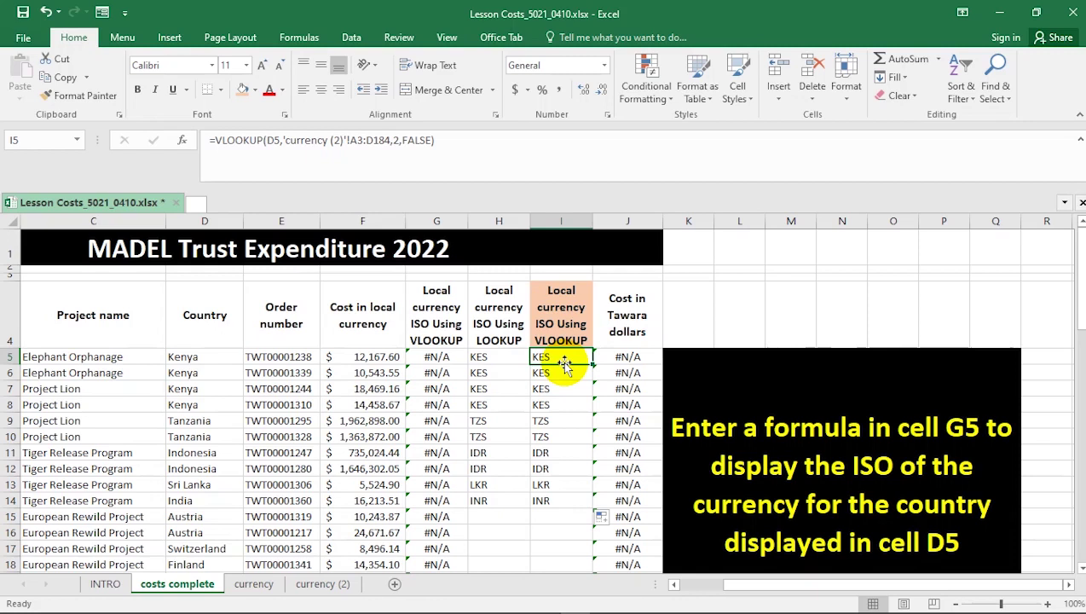
{"action": "left_click", "coordinate": [471, 377]}
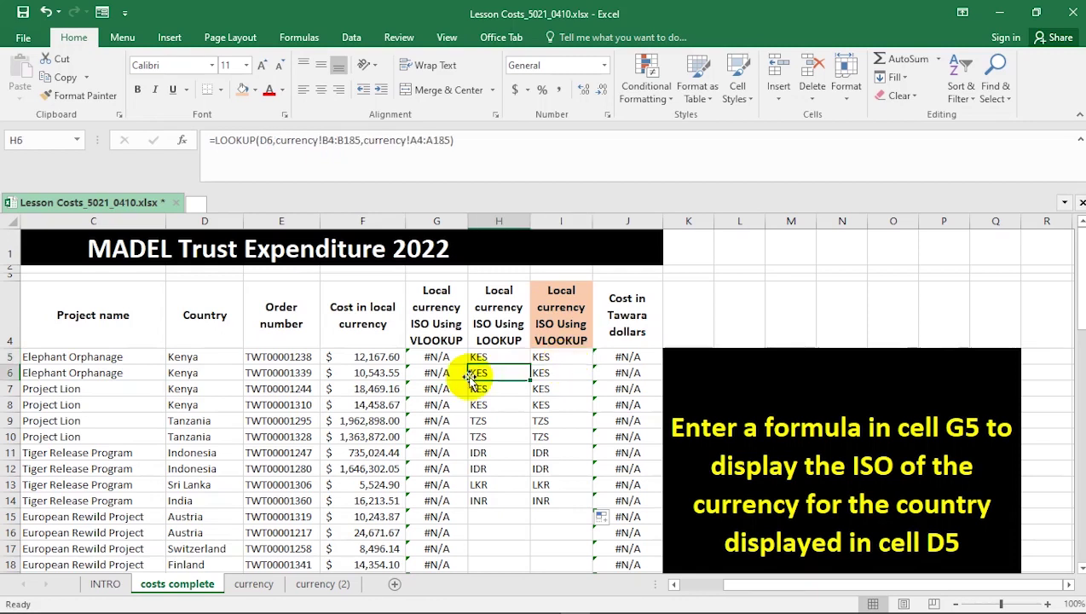